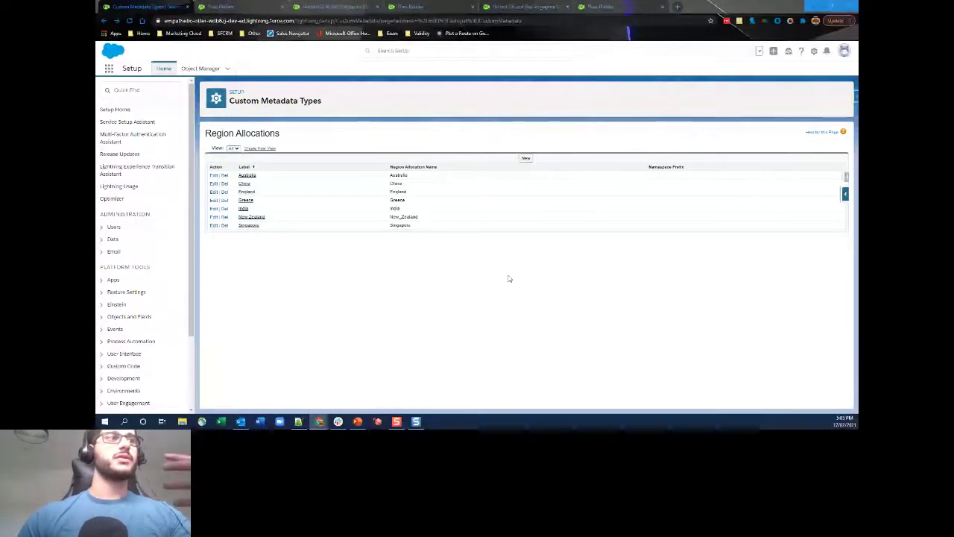
# Open the Region Allocation custom metadata type and review its country records
pyautogui.hotkey('alt', 'Left')
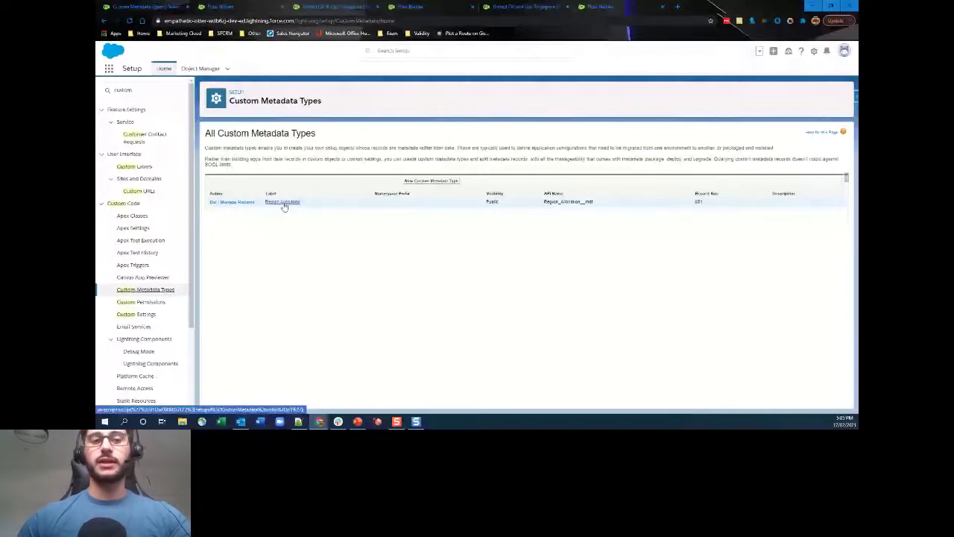
pyautogui.click(282, 202)
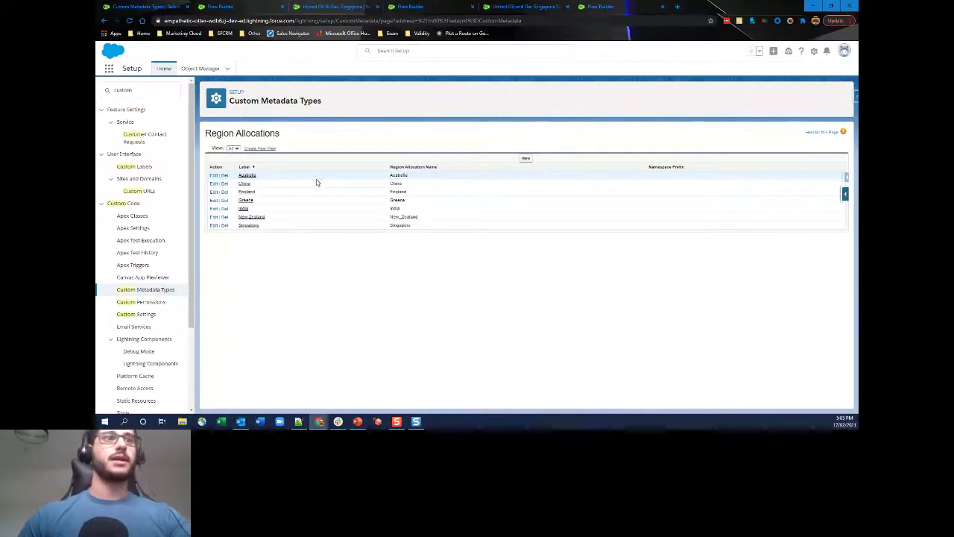
# In the Account Region Allocation flow, examine the trigger's Account object and Region entry condition, leaving without changes
pyautogui.hotkey('ctrl', 'Tab')
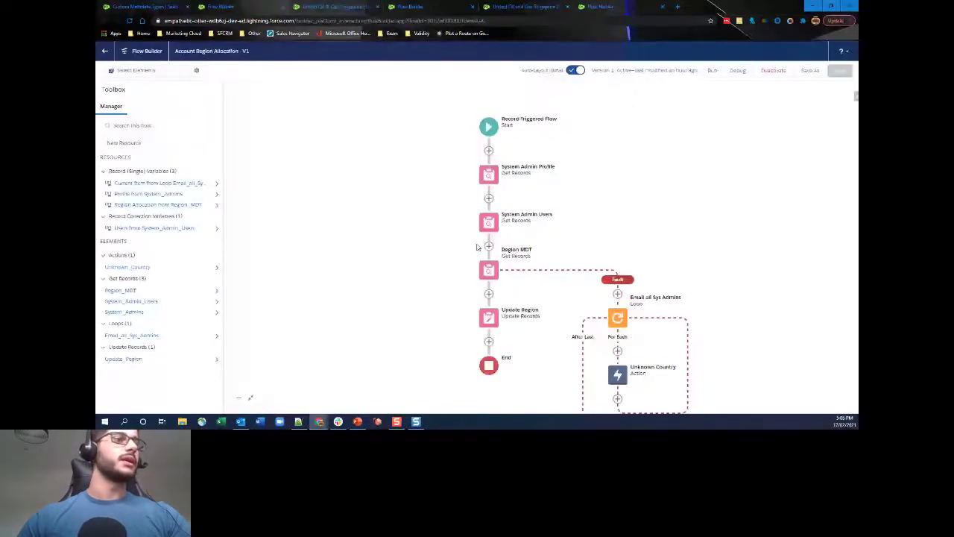
pyautogui.hotkey('ctrl', '+')
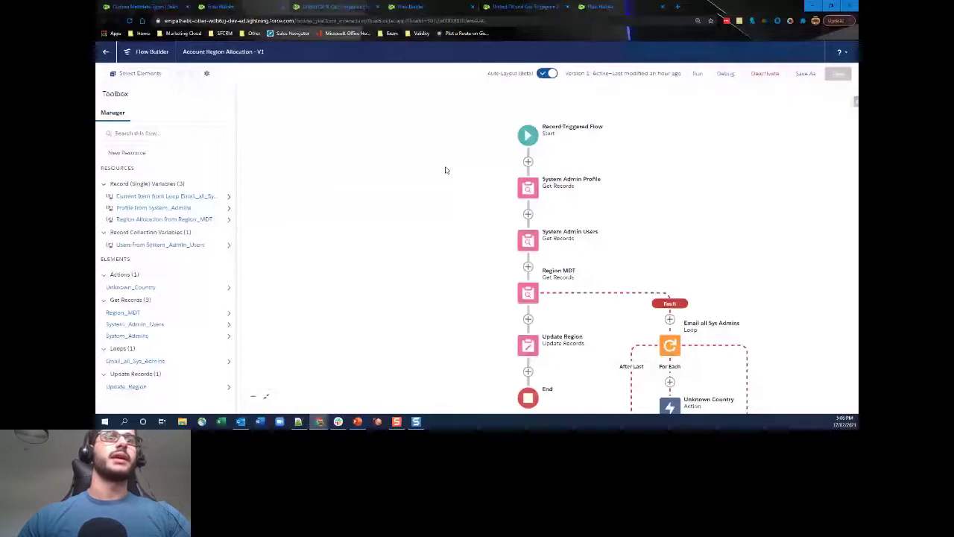
pyautogui.click(135, 73)
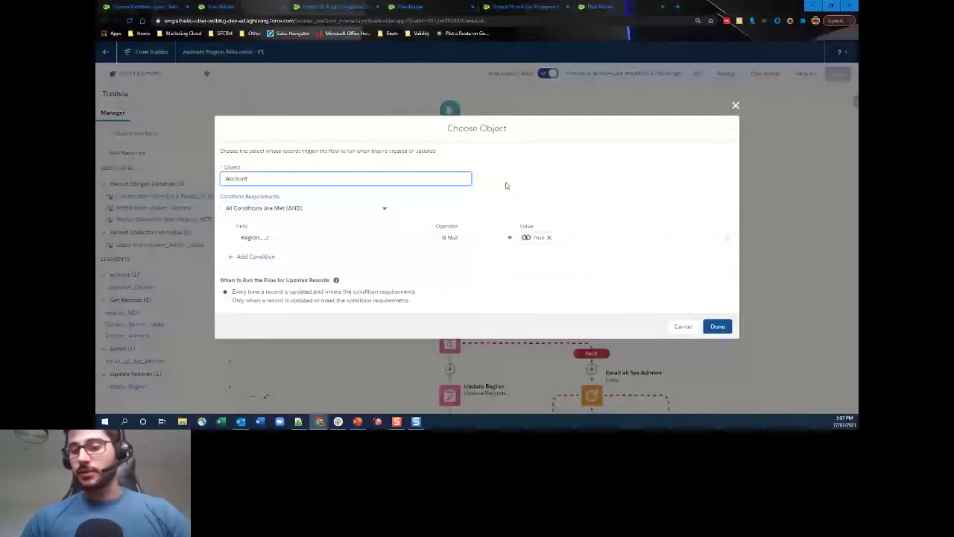
pyautogui.click(534, 238)
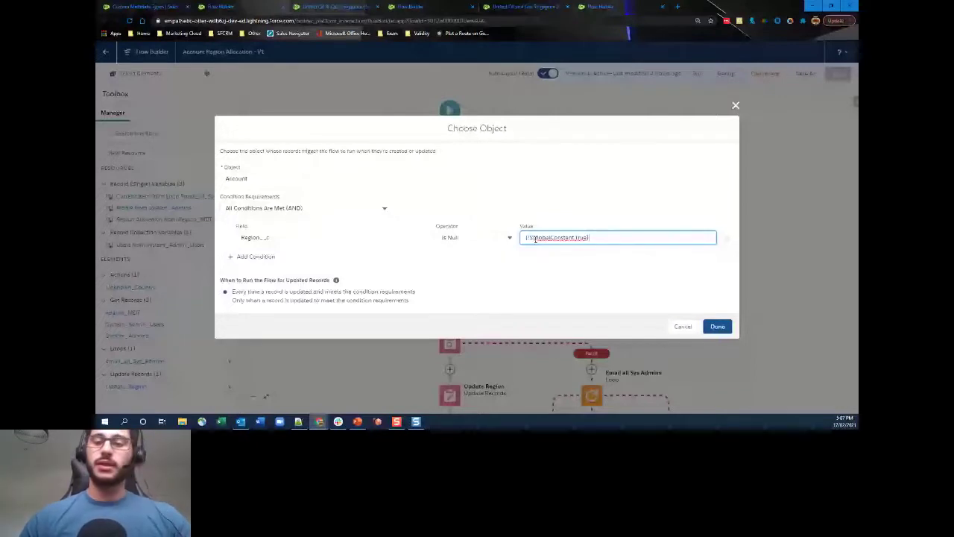
pyautogui.click(681, 326)
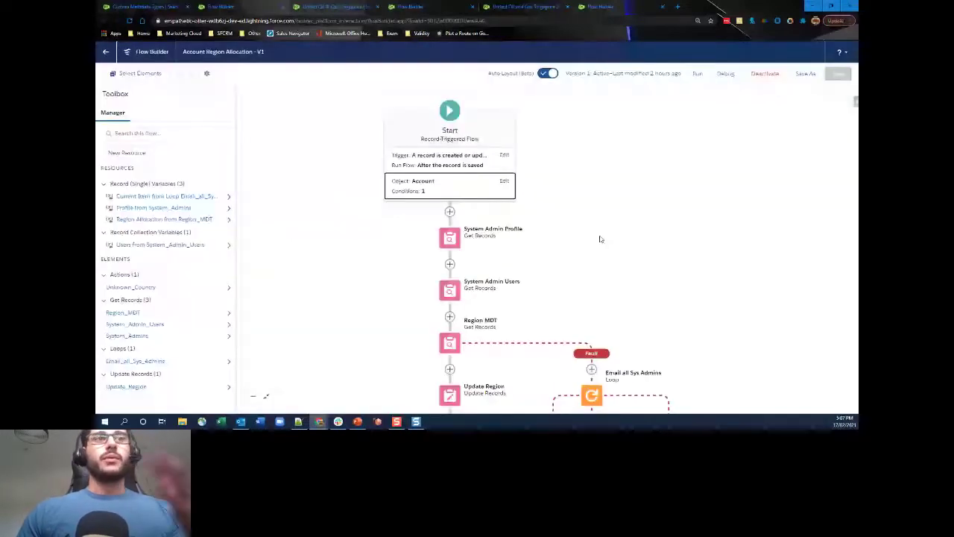
pyautogui.click(622, 232)
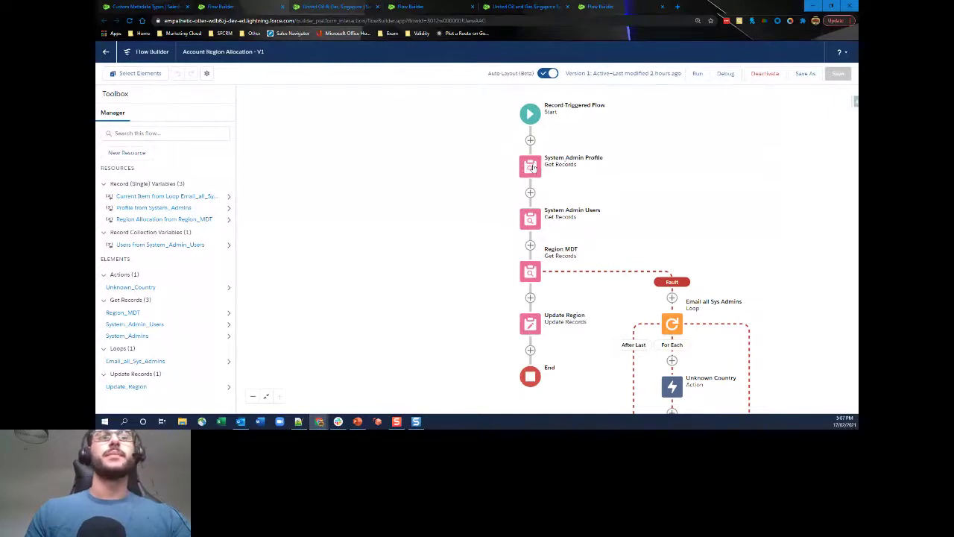
# Examine the System Admin Users Get Records element's ProfileId filter and record storage settings
pyautogui.doubleClick(530, 218)
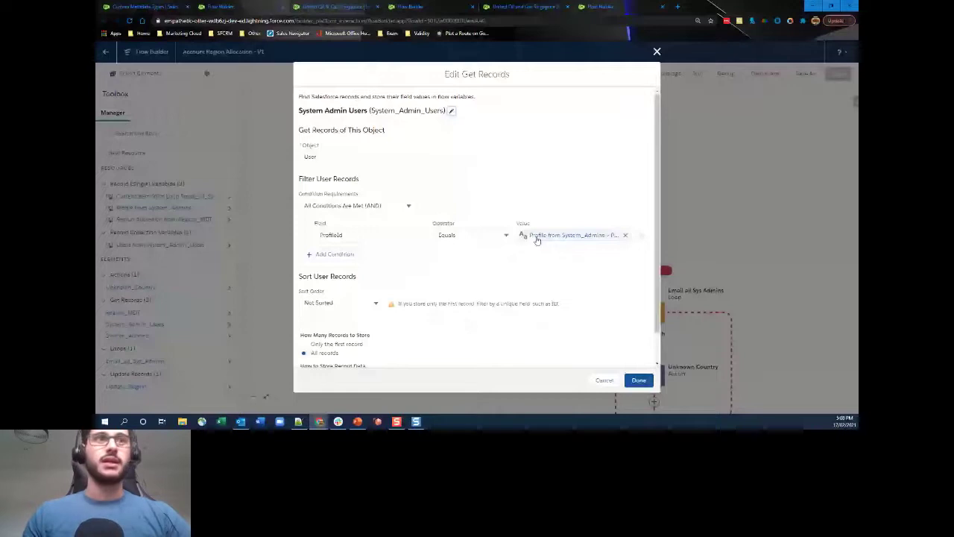
pyautogui.click(536, 237)
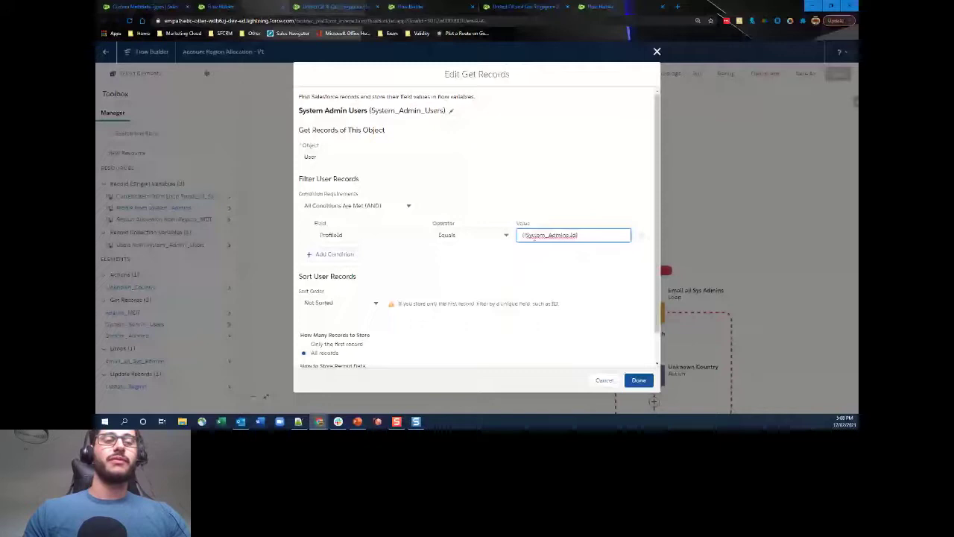
pyautogui.scroll(-1, 440, 323)
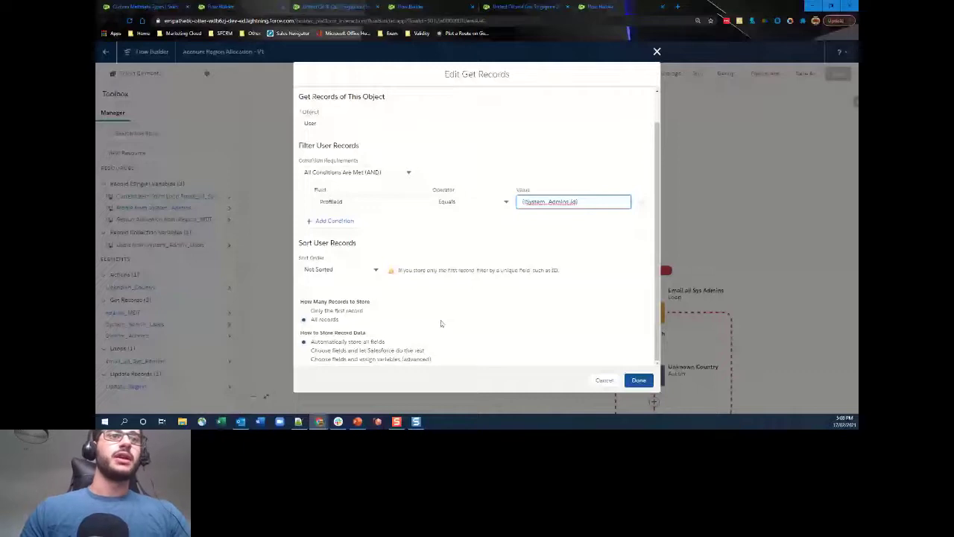
pyautogui.press('Escape')
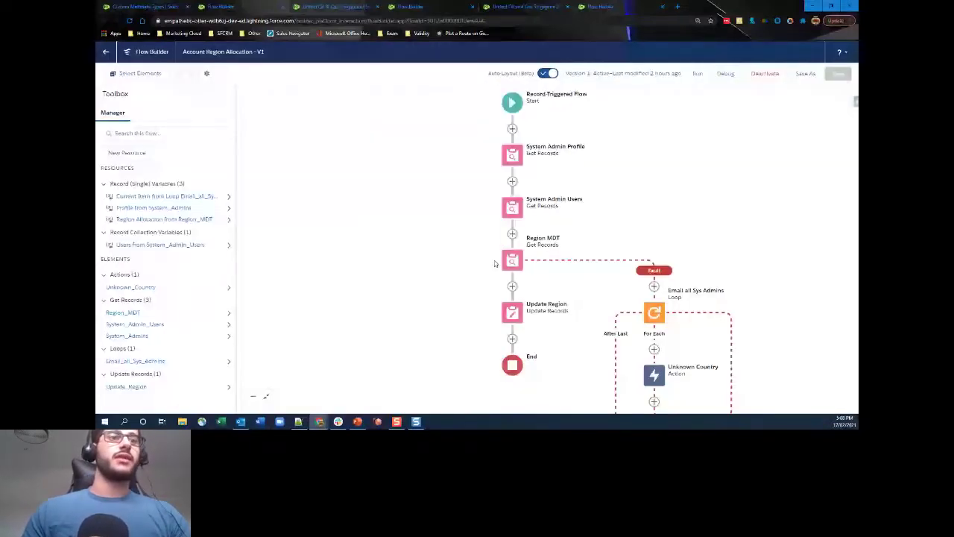
# Examine the Region MDT Get Records element's object, Country filter and record storage settings
pyautogui.click(512, 261)
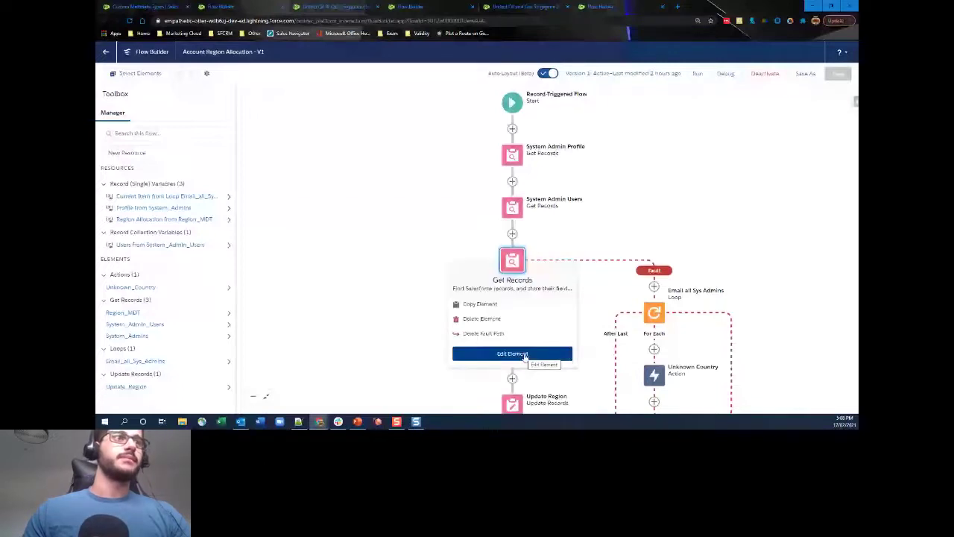
pyautogui.click(512, 353)
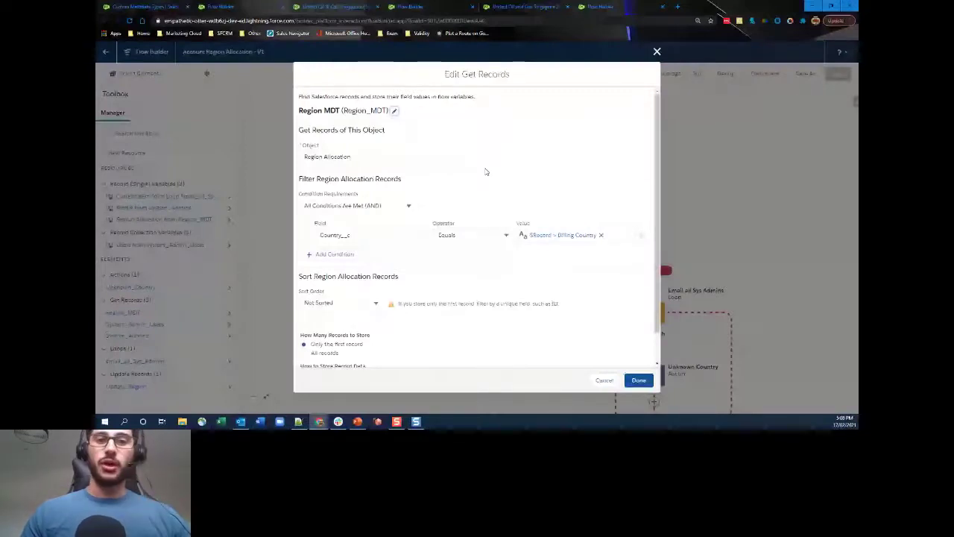
pyautogui.click(446, 156)
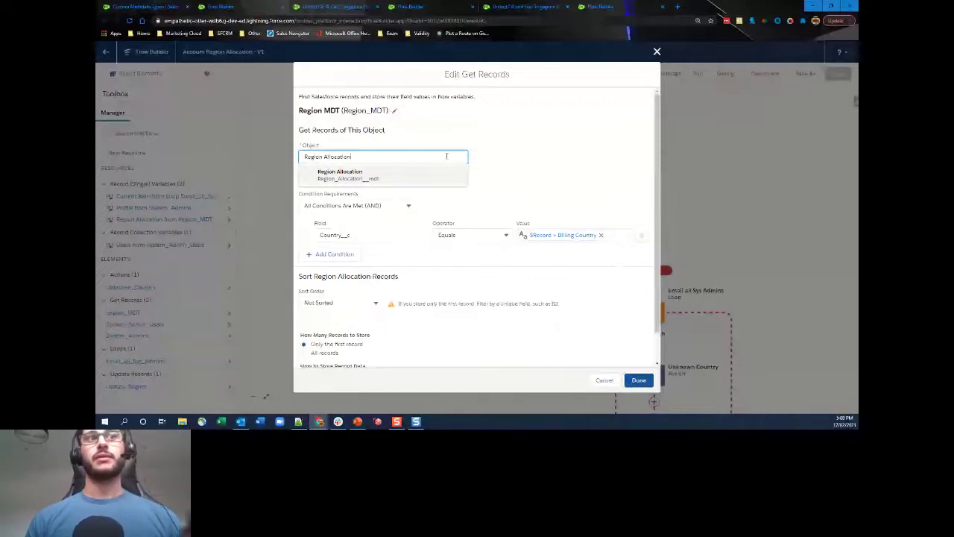
pyautogui.click(515, 234)
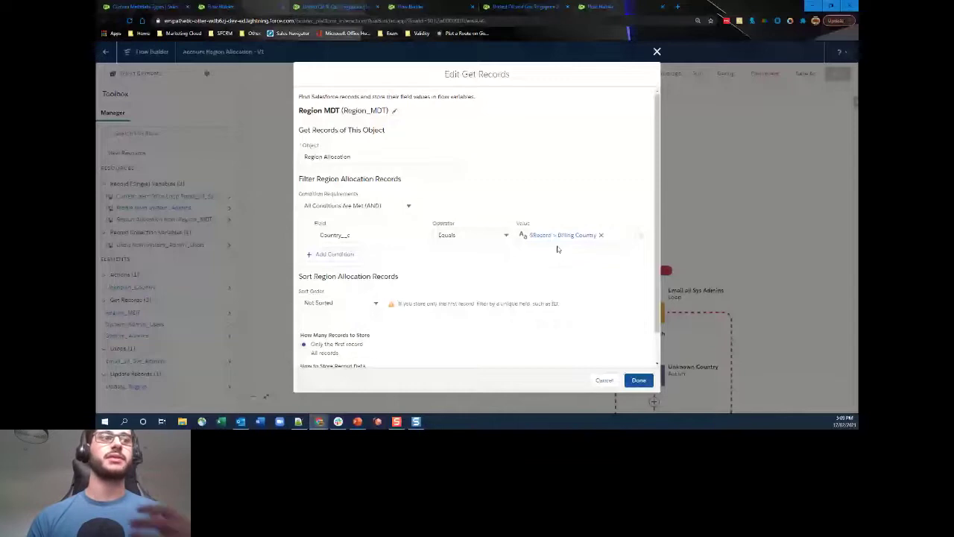
pyautogui.scroll(-1, 379, 308)
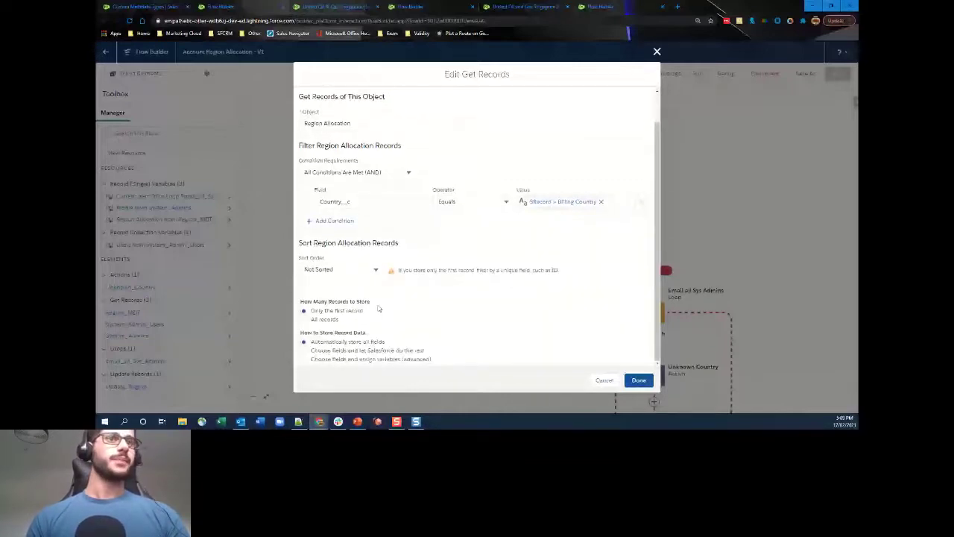
pyautogui.press('Escape')
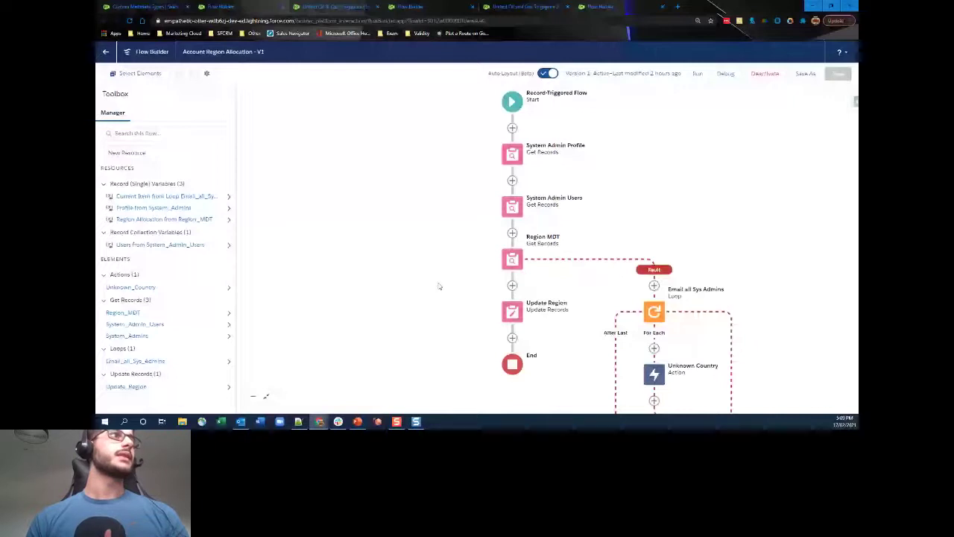
# Check the country and region of the Australia Region Allocation record, and return to the record list
pyautogui.hotkey('ctrl', 'shift', 'Tab')
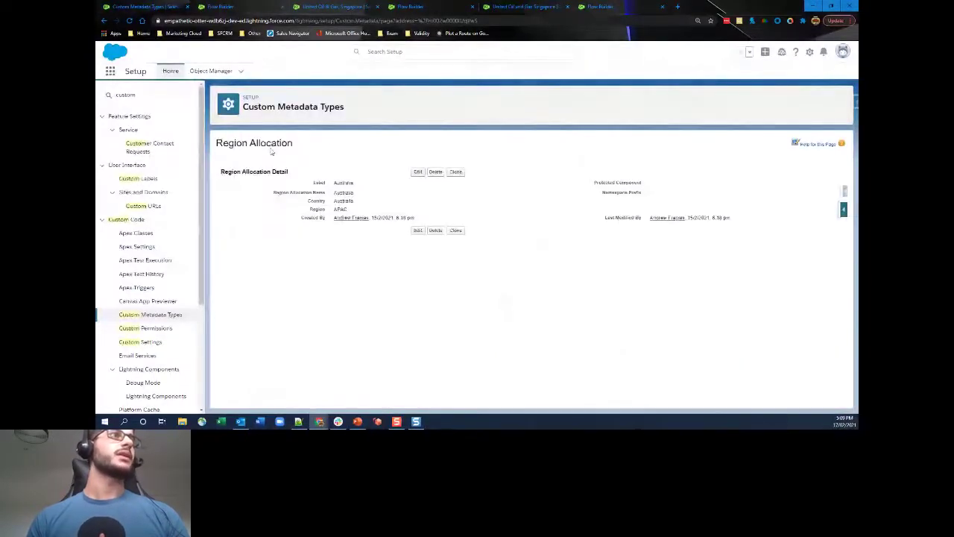
pyautogui.click(104, 22)
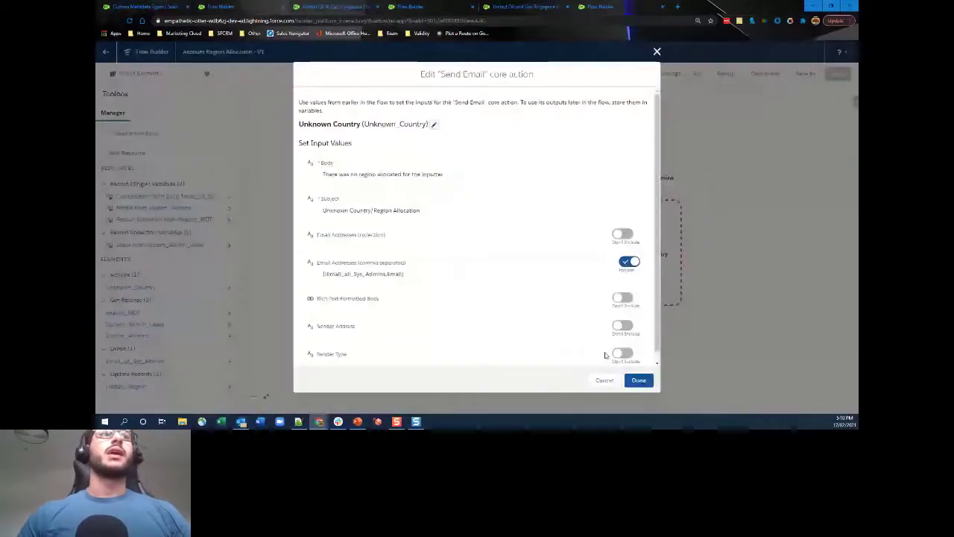
# Examine the Unknown Country email action's body, and the Update Region element's account filter and field assignment
pyautogui.click(332, 183)
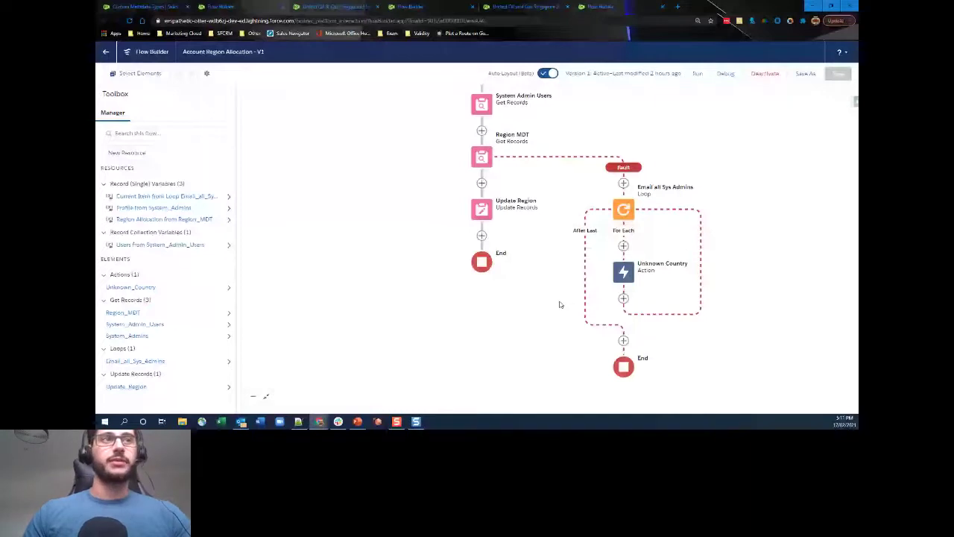
pyautogui.click(482, 209)
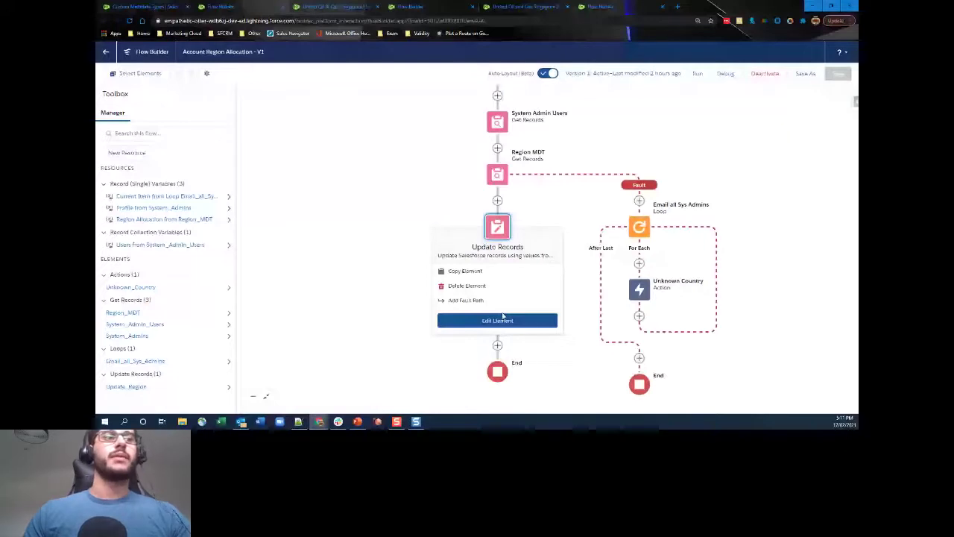
pyautogui.click(497, 320)
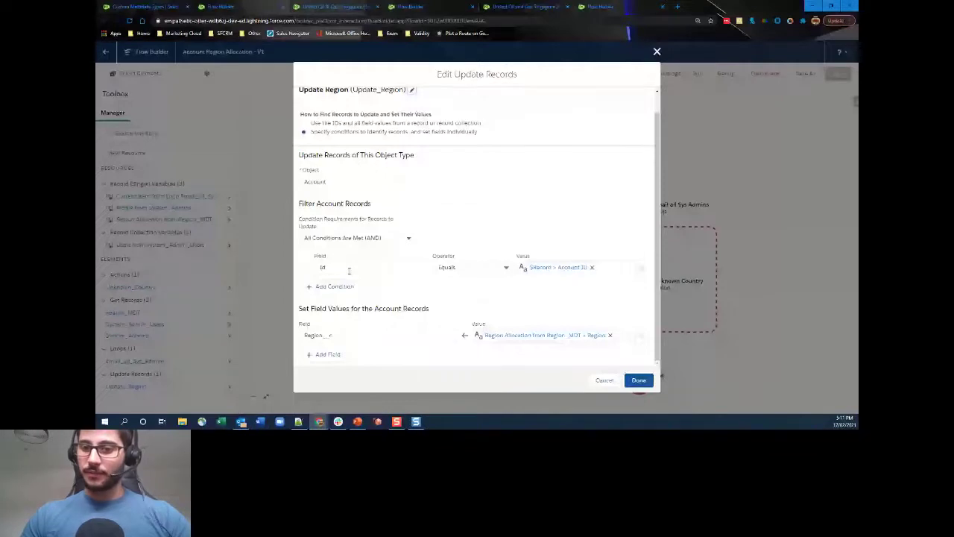
pyautogui.press('Escape')
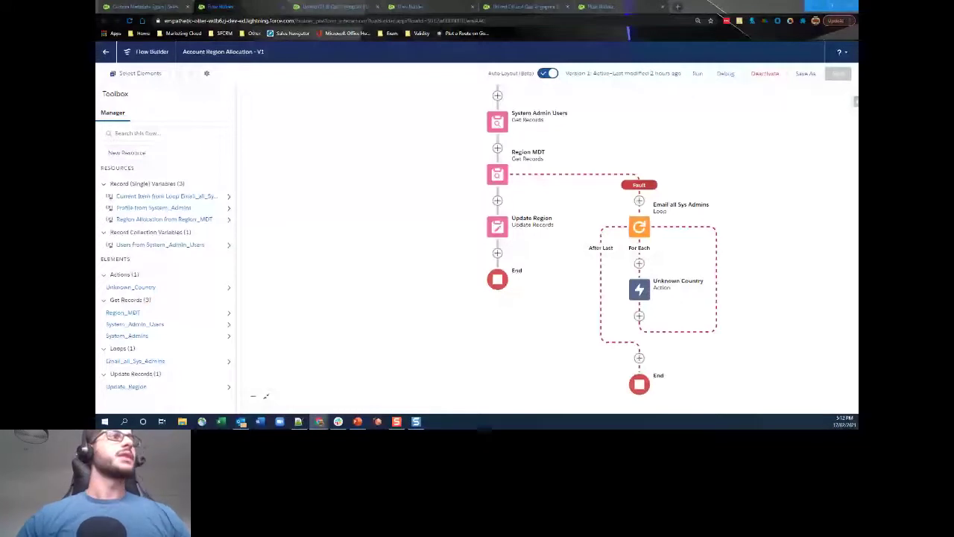
# Compare the Region Allocation records and the flow with the Billing Country field on the United Oil & Gas, Singapore account
pyautogui.click(123, 6)
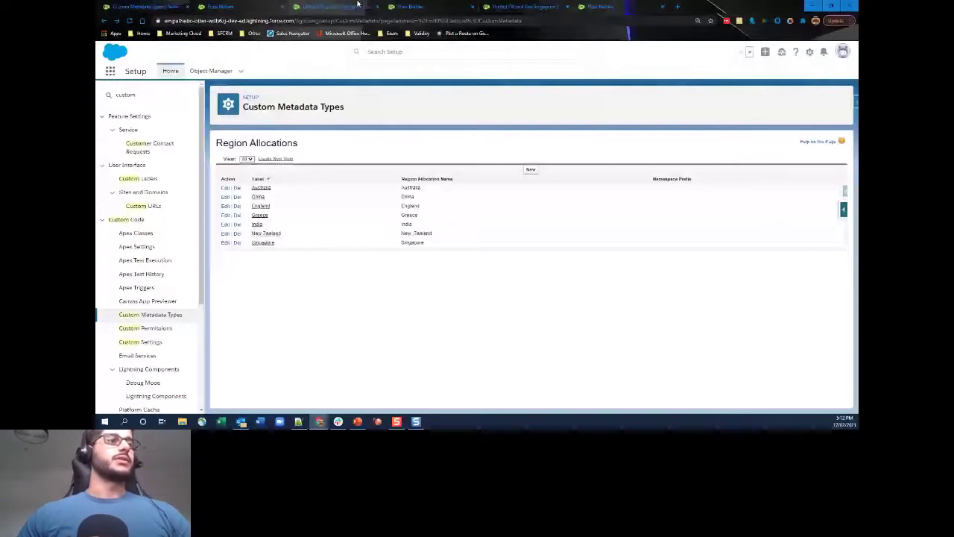
pyautogui.click(358, 4)
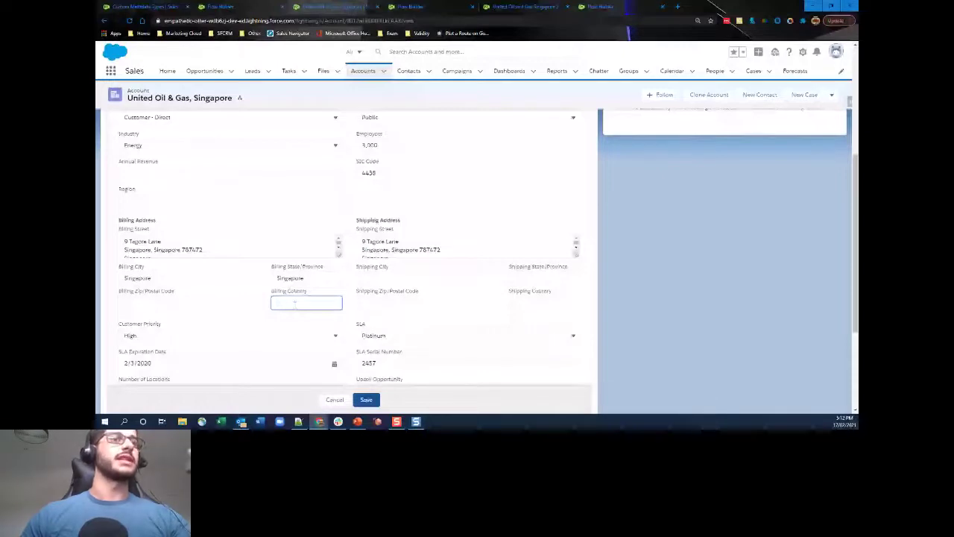
pyautogui.click(253, 7)
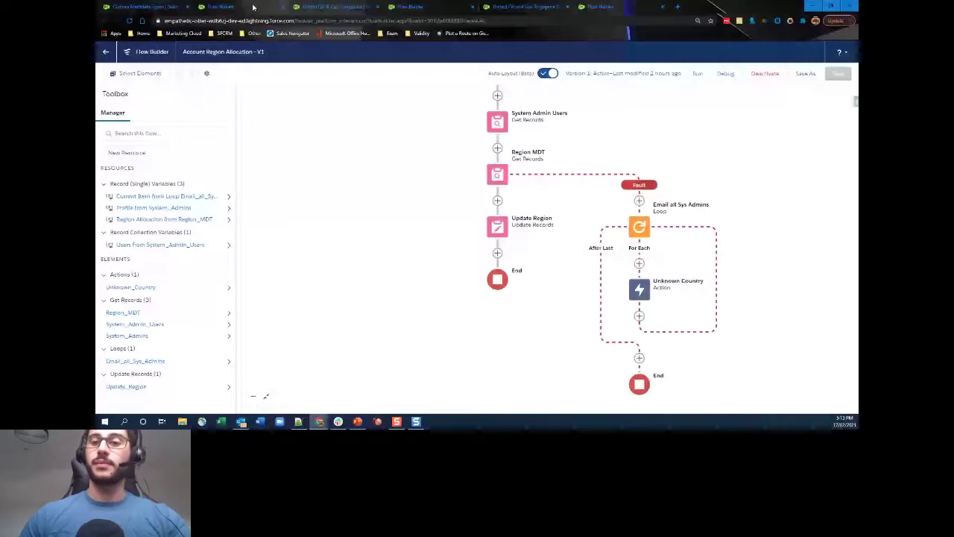
pyautogui.click(335, 6)
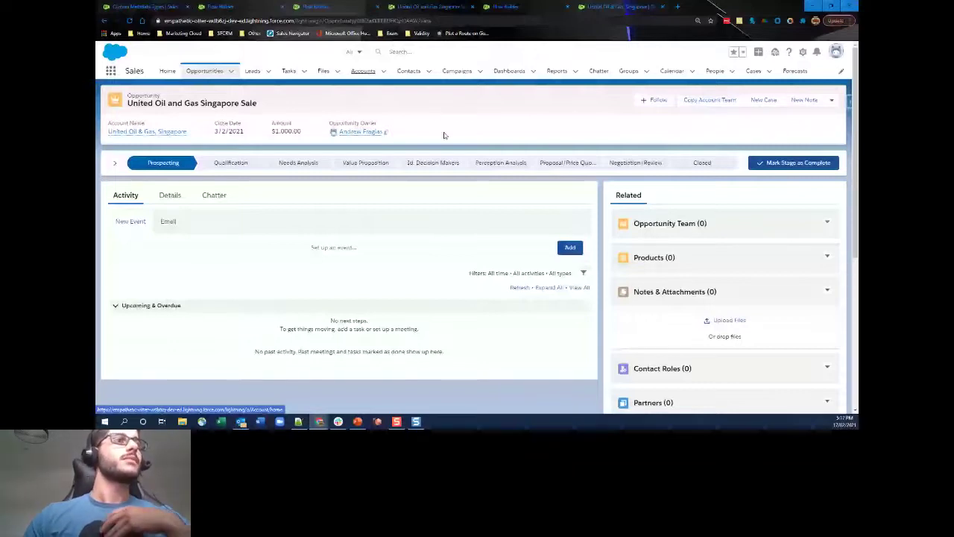
# In the Copy Account Team To Opp Team flow, examine the filters and storage settings of the Account and Account Team elements
pyautogui.hotkey('ctrl', 'shift', 'Tab')
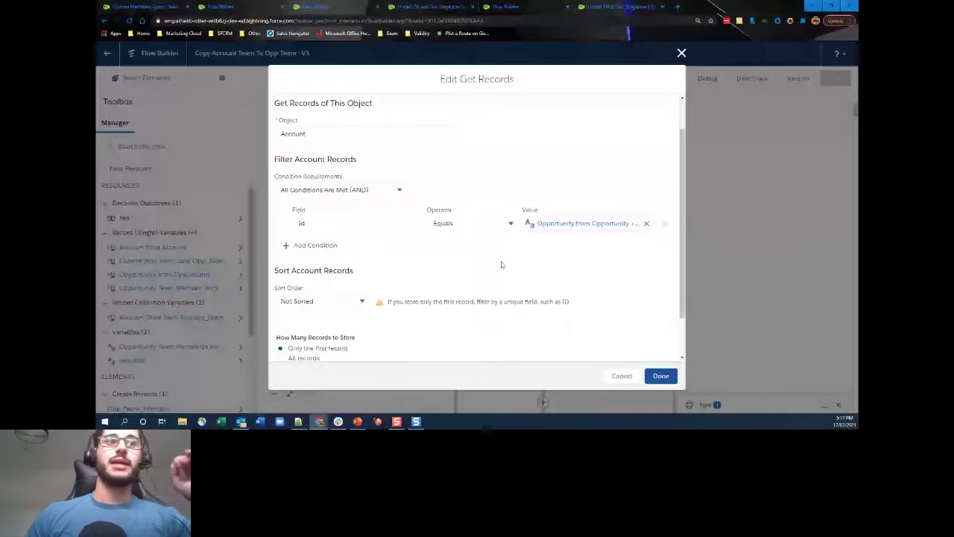
pyautogui.press('Escape')
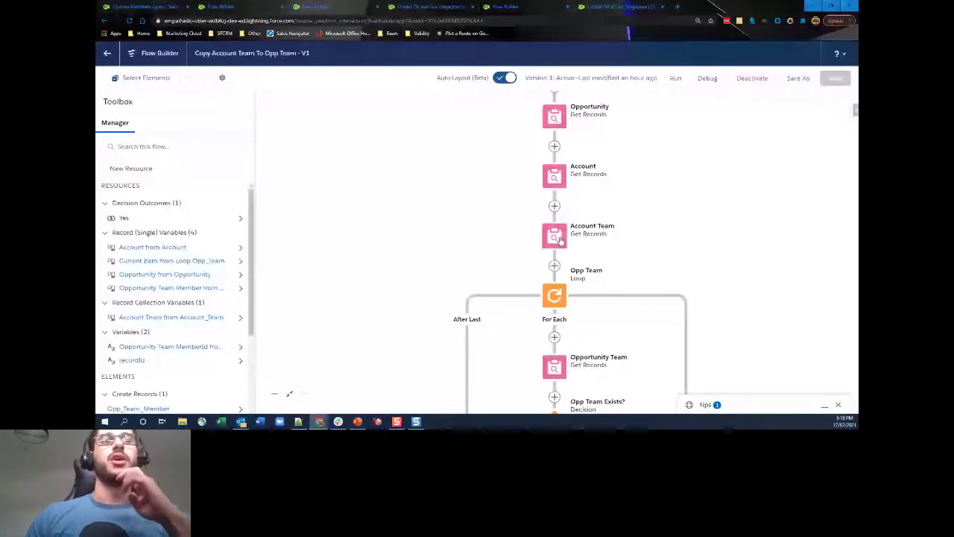
pyautogui.doubleClick(560, 239)
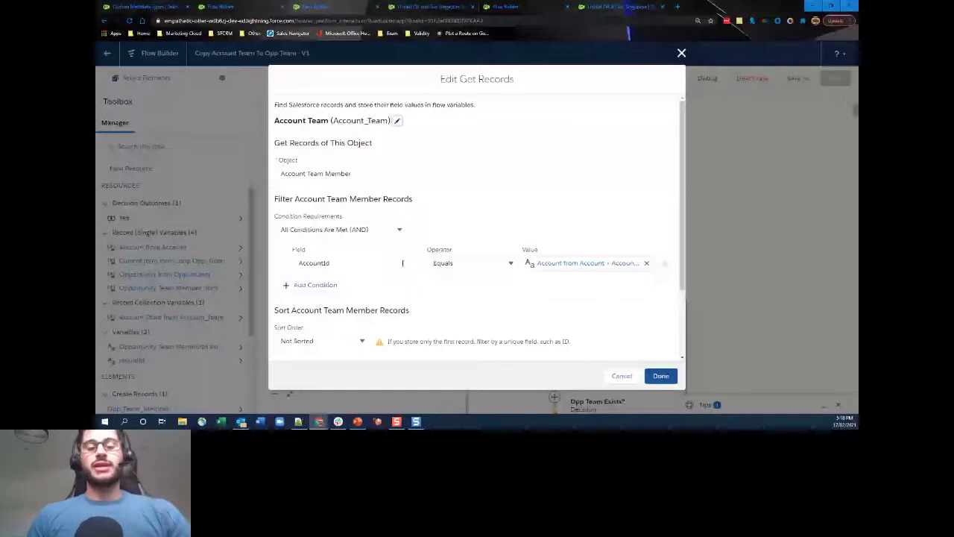
pyautogui.scroll(-2, 312, 306)
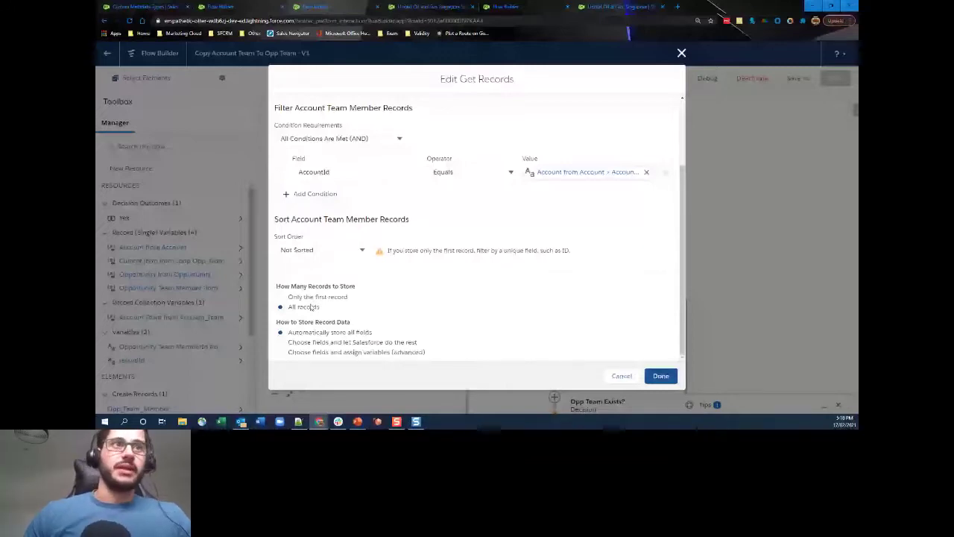
pyautogui.click(661, 376)
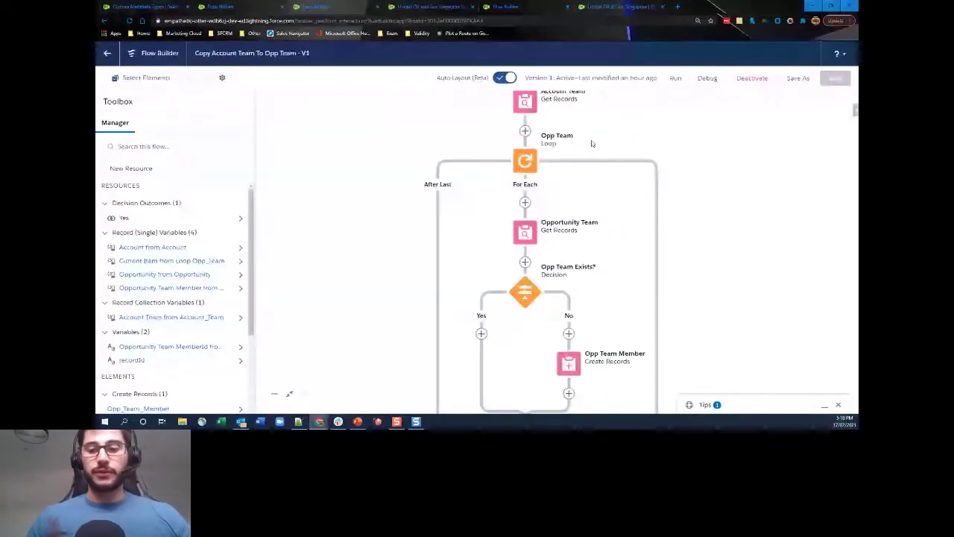
# Examine the Opp Team loop's collection variable and iteration direction
pyautogui.doubleClick(534, 151)
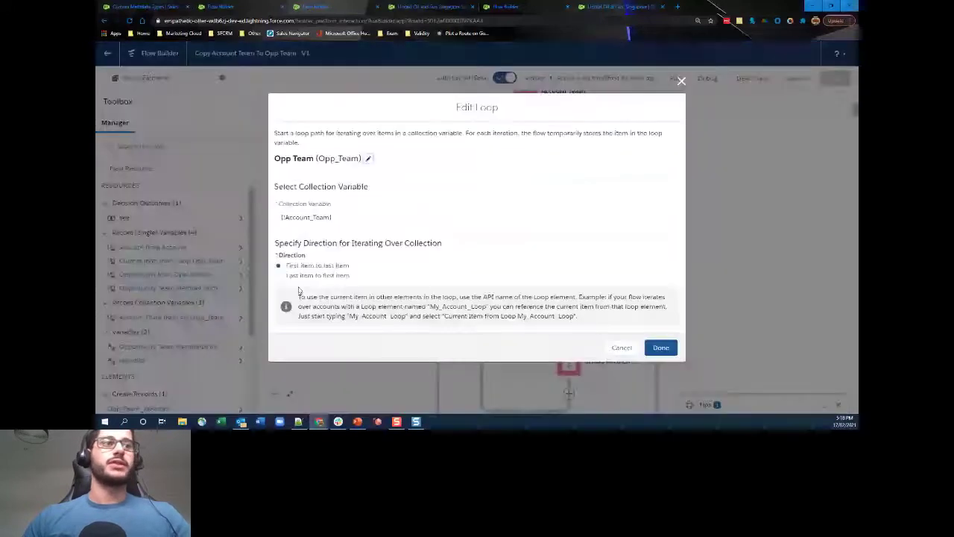
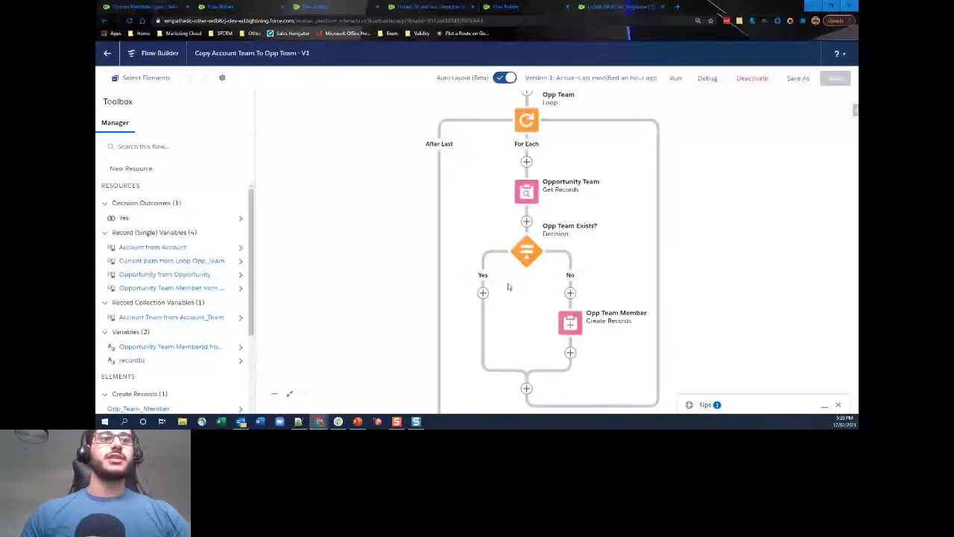
# Examine the Opp Team Exists? decision's Yes outcome, including its condition's resource, operator and value
pyautogui.click(526, 252)
pyautogui.click(534, 331)
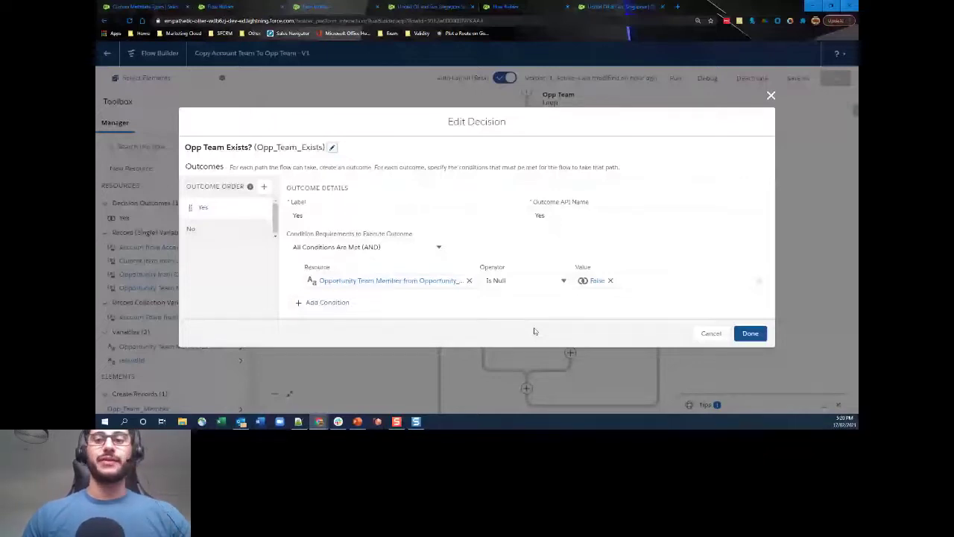
pyautogui.click(377, 282)
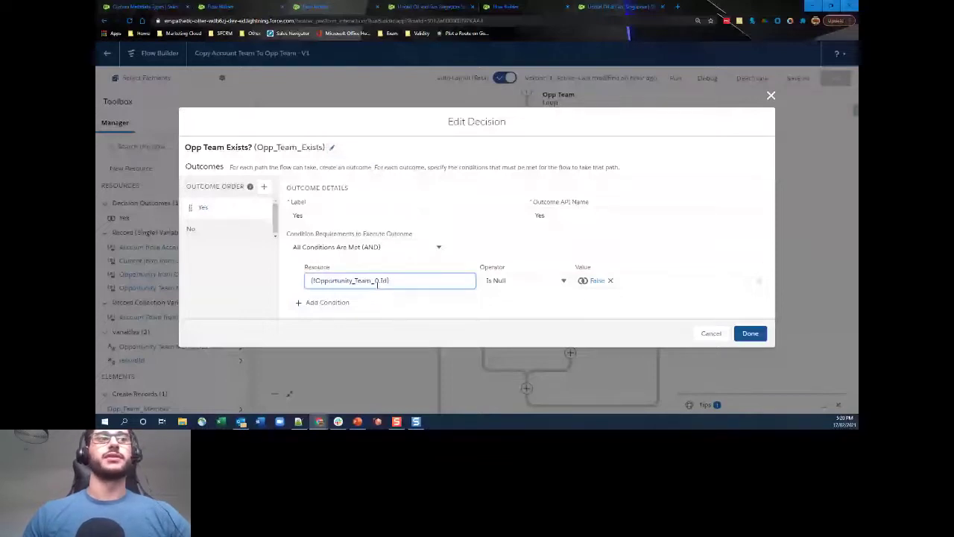
pyautogui.click(596, 280)
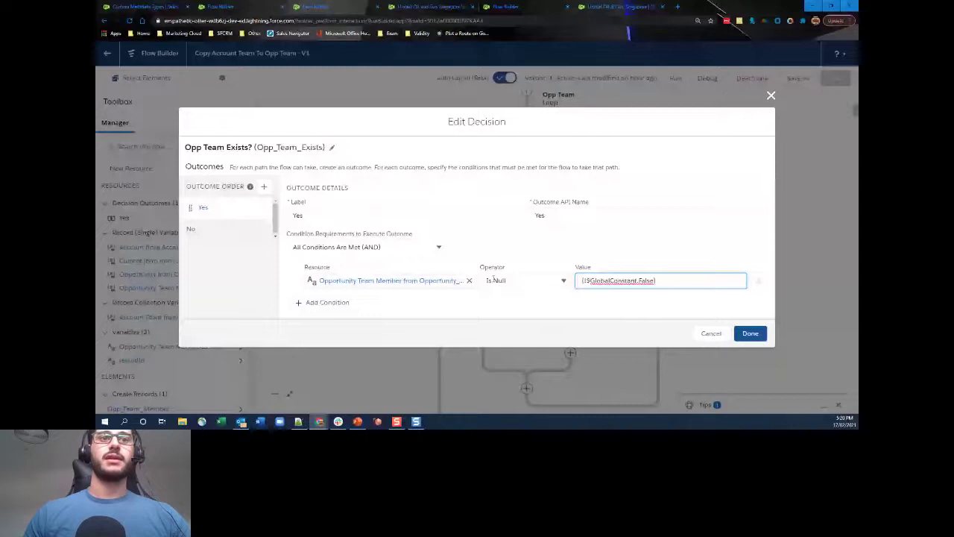
pyautogui.press('Escape')
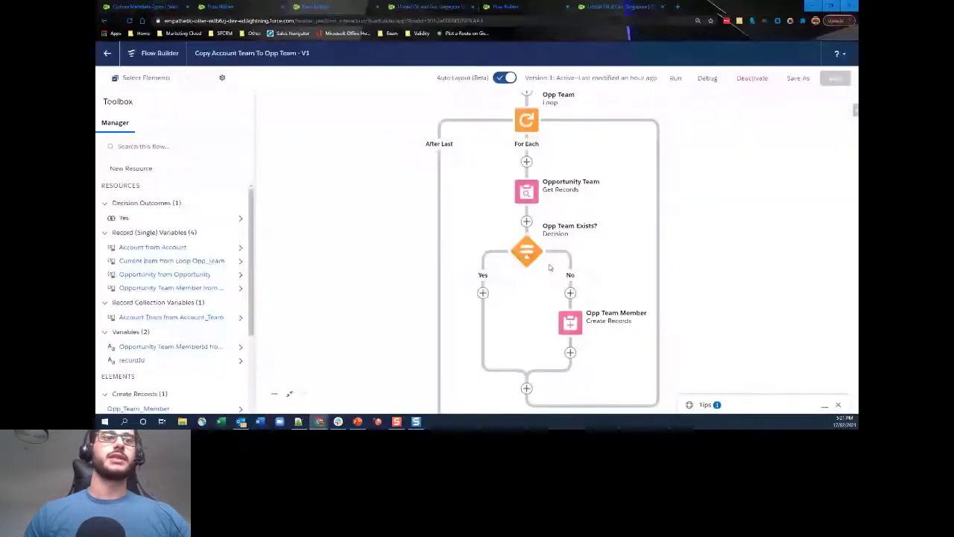
# Examine the record creation settings and field value mappings of the Opp Team Member element
pyautogui.doubleClick(568, 324)
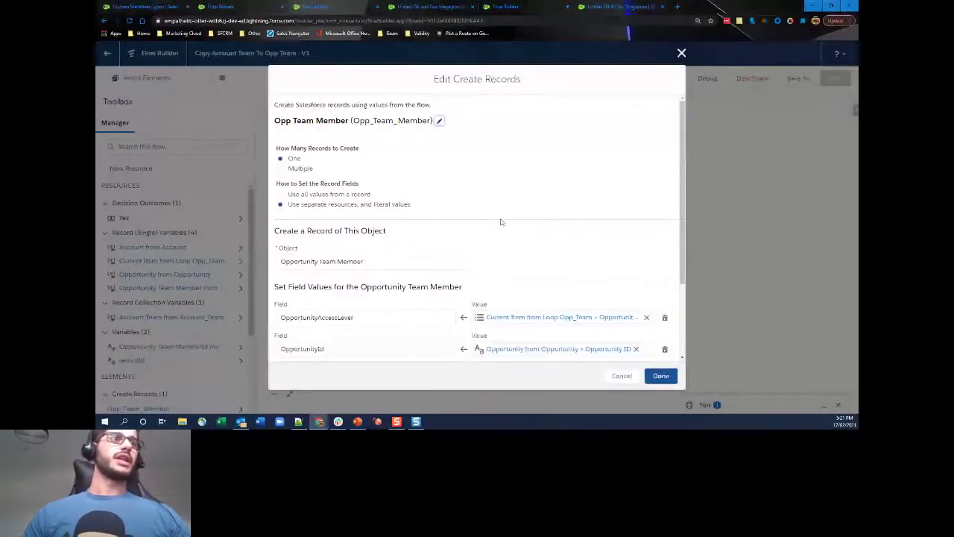
pyautogui.scroll(-1, 500, 221)
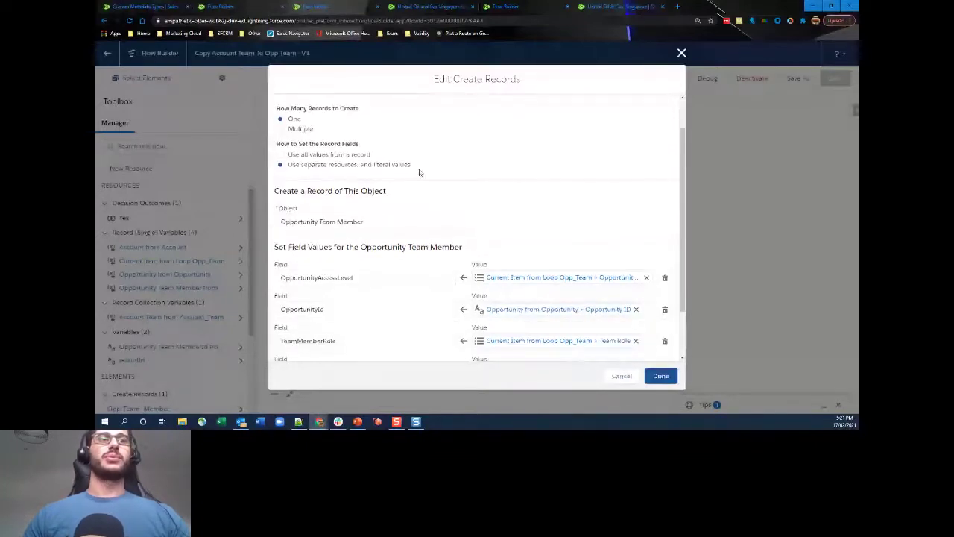
pyautogui.scroll(-2, 419, 172)
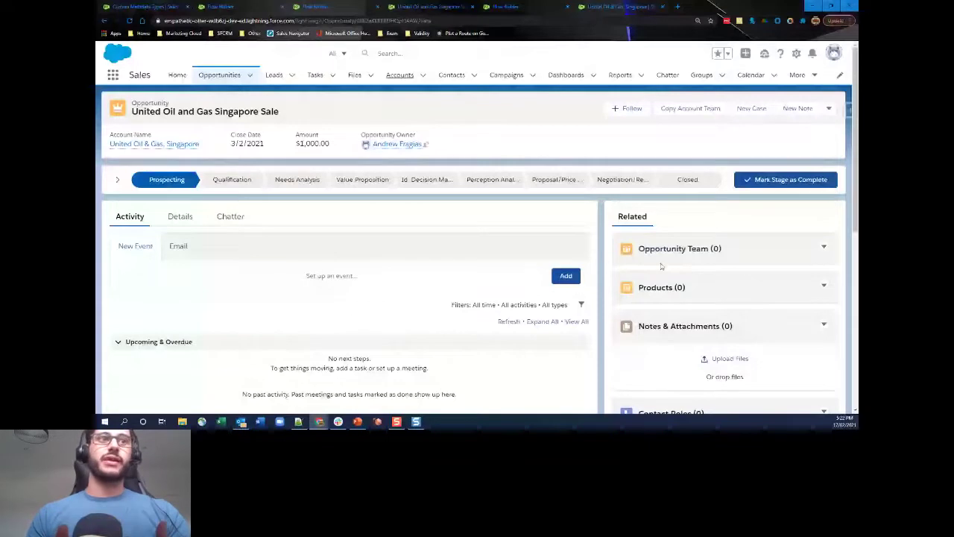
# Run Copy Account Team on the United Oil and Gas Singapore Sale opportunity and compare its Opportunity Team with the account's Account Team
pyautogui.click(681, 108)
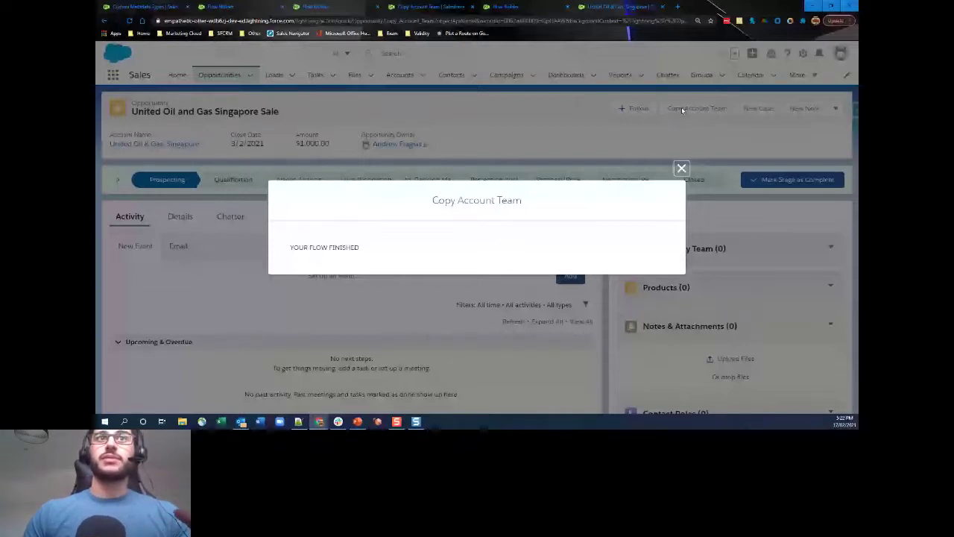
pyautogui.click(681, 168)
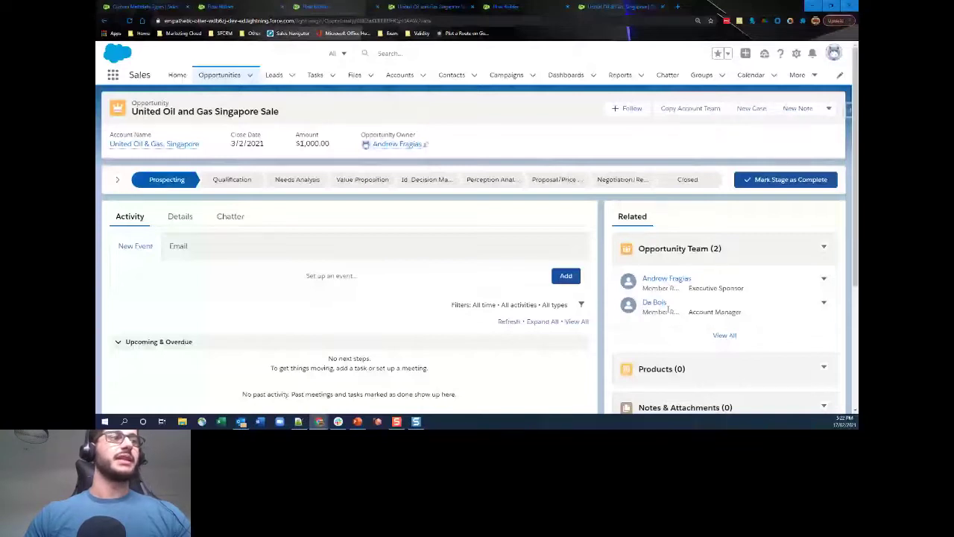
pyautogui.hotkey('alt', 'Left')
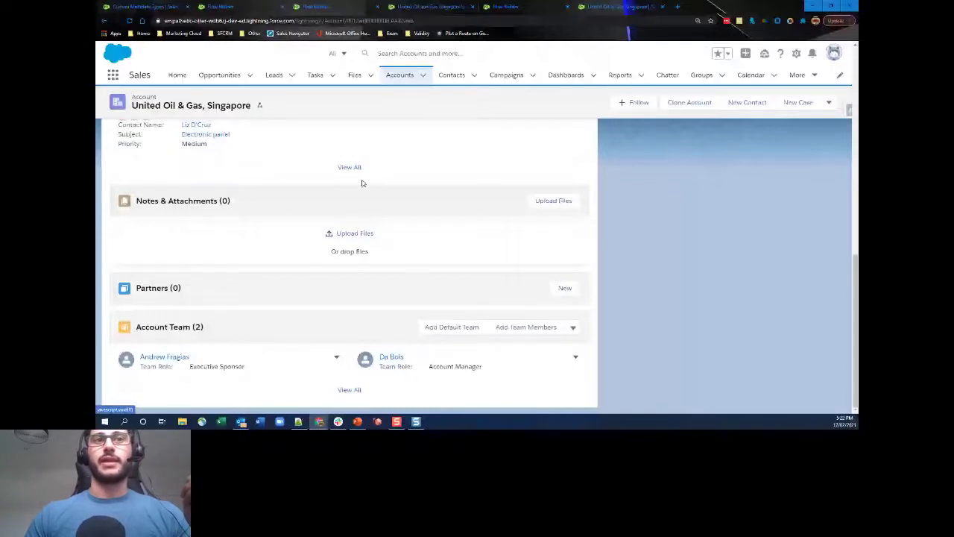
pyautogui.hotkey('alt', 'Right')
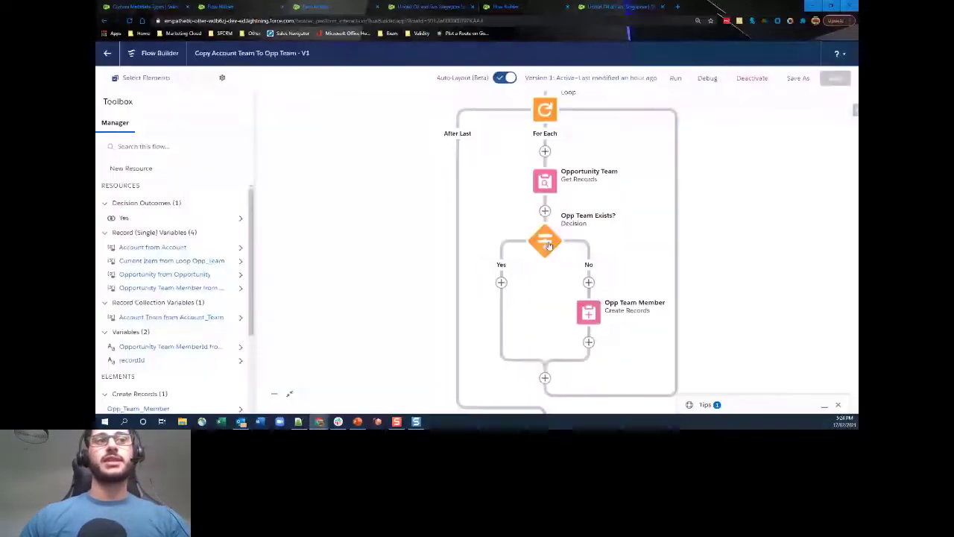
# Return to the Copy Account Team To Opp Team flow and recheck the resource used in the Opp Team Exists? condition
pyautogui.press('Escape')
pyautogui.click(547, 243)
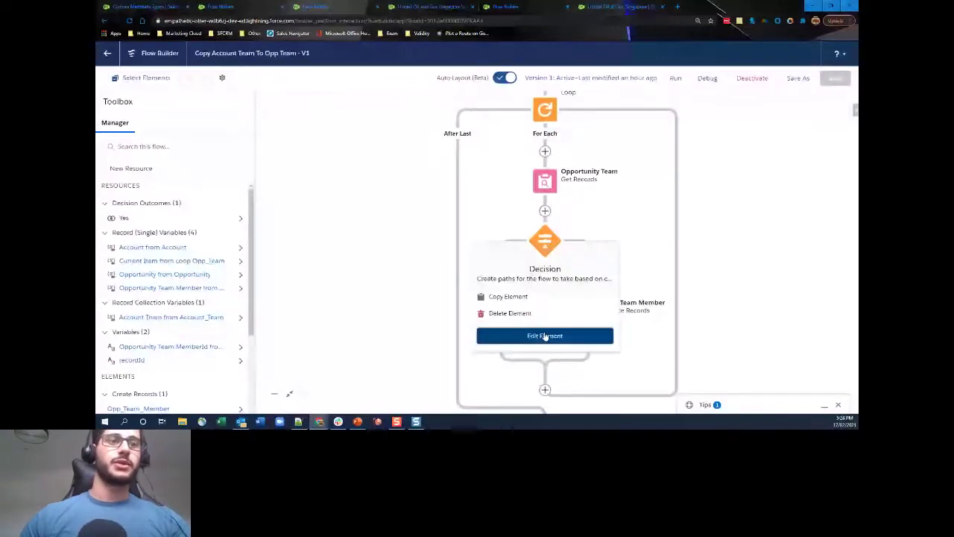
pyautogui.click(544, 335)
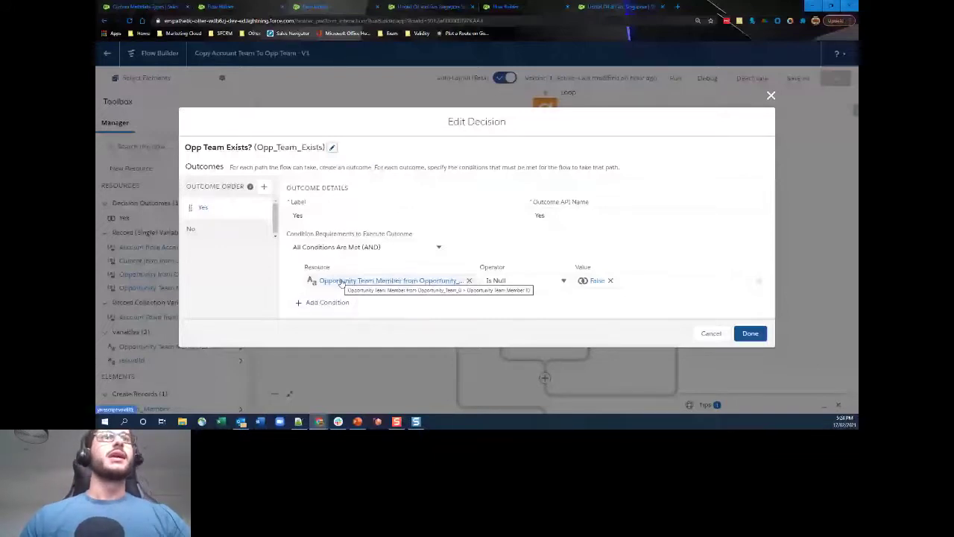
pyautogui.press('Escape')
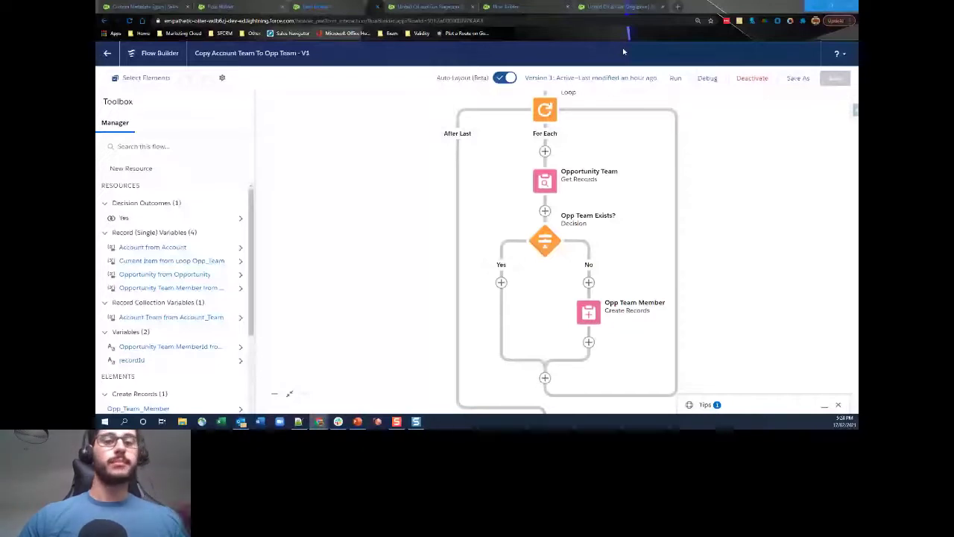
# Review the detail fields of the United Oil & Gas, Singapore account
pyautogui.click(618, 7)
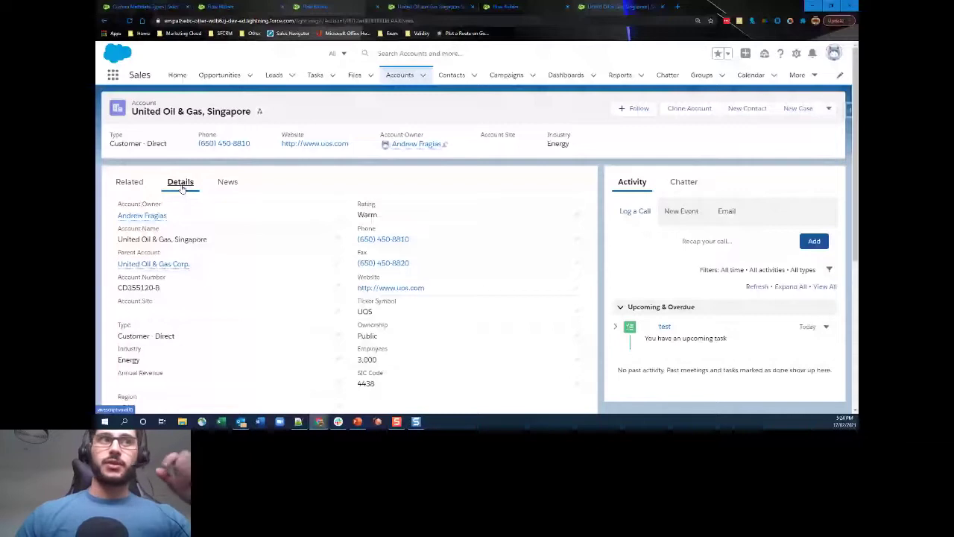
pyautogui.scroll(-3, 492, 191)
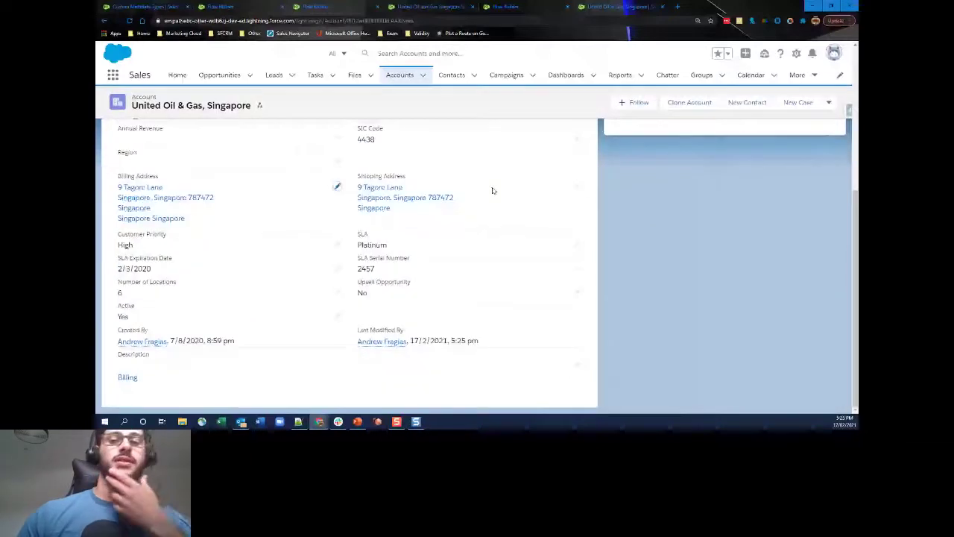
pyautogui.scroll(3, 492, 190)
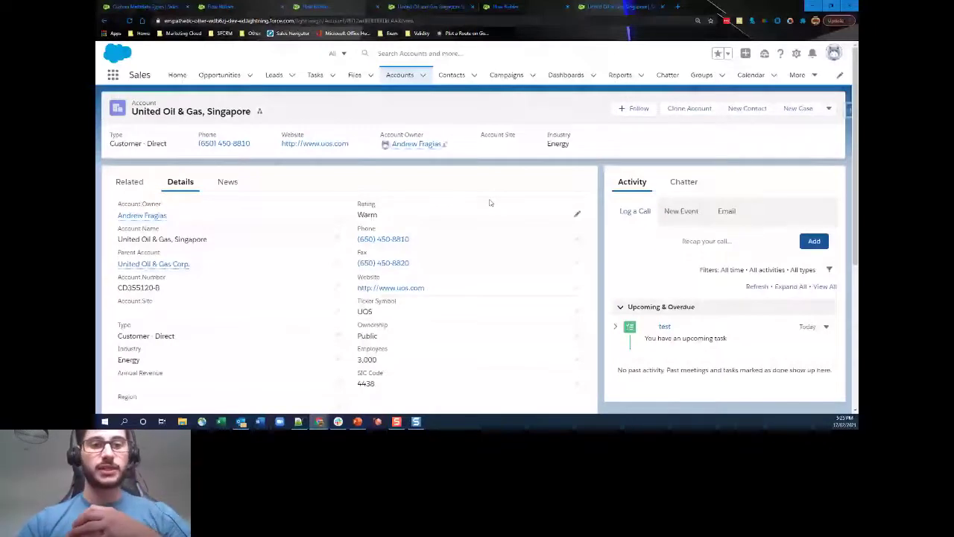
# In the Clone Account And Related Objects flow, examine the Clone Options screen's components, display text and navigation settings
pyautogui.click(509, 6)
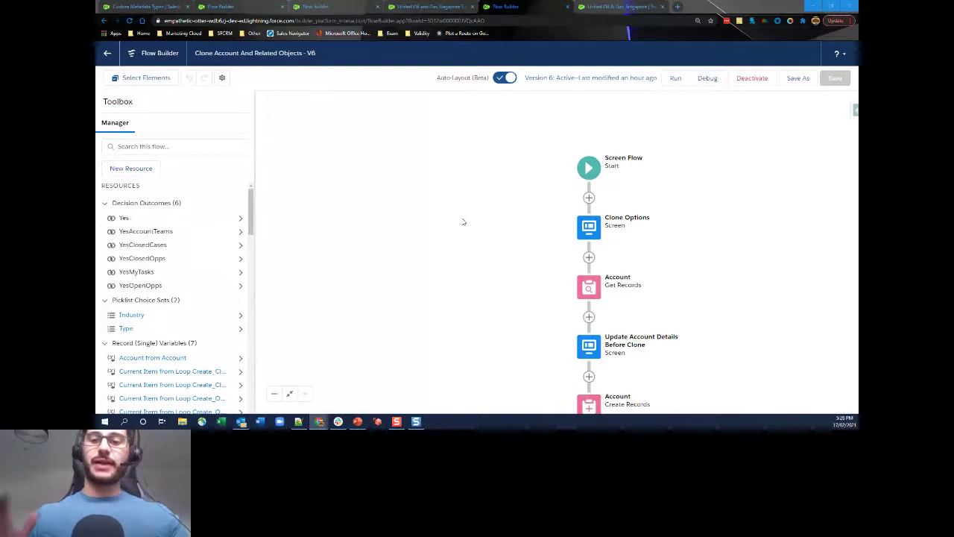
pyautogui.scroll(-1, 463, 222)
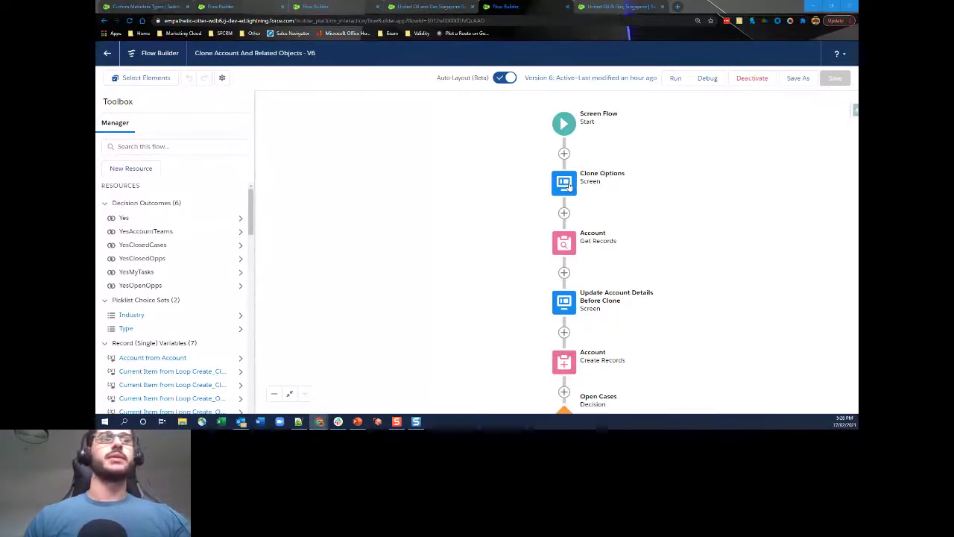
pyautogui.doubleClick(568, 185)
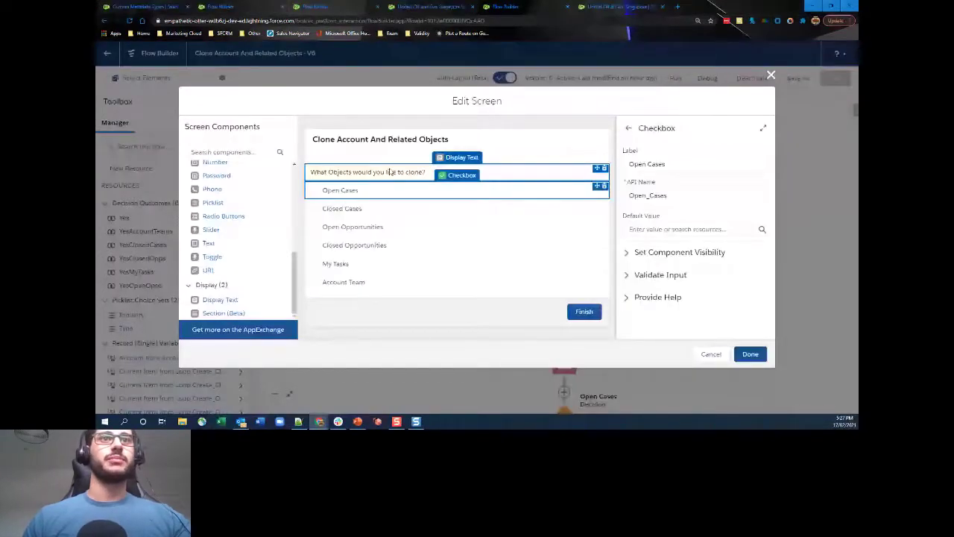
pyautogui.click(388, 172)
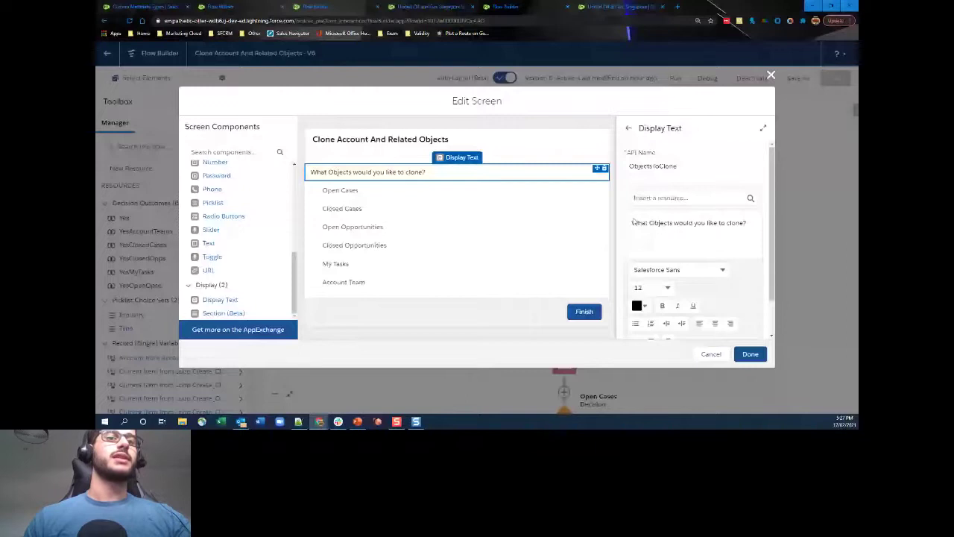
pyautogui.press('Escape')
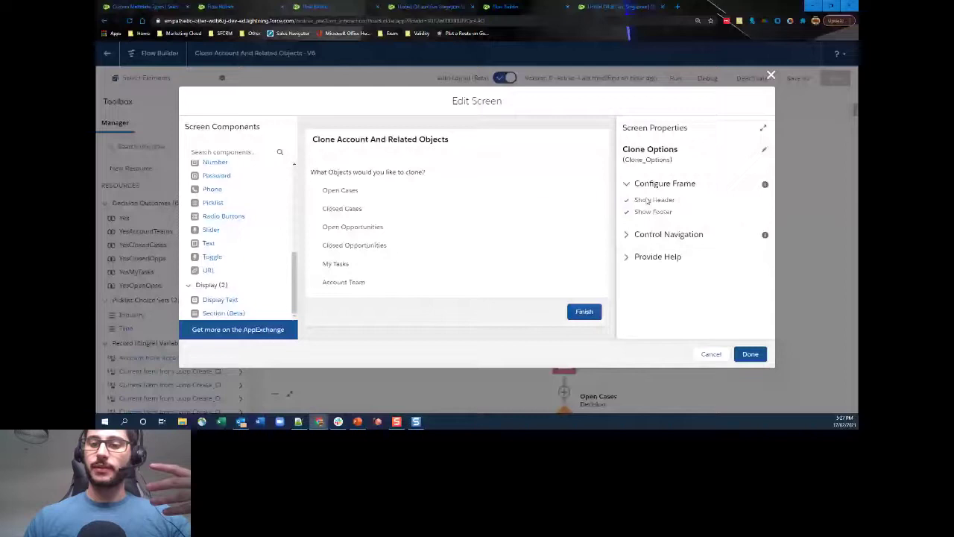
pyautogui.click(668, 234)
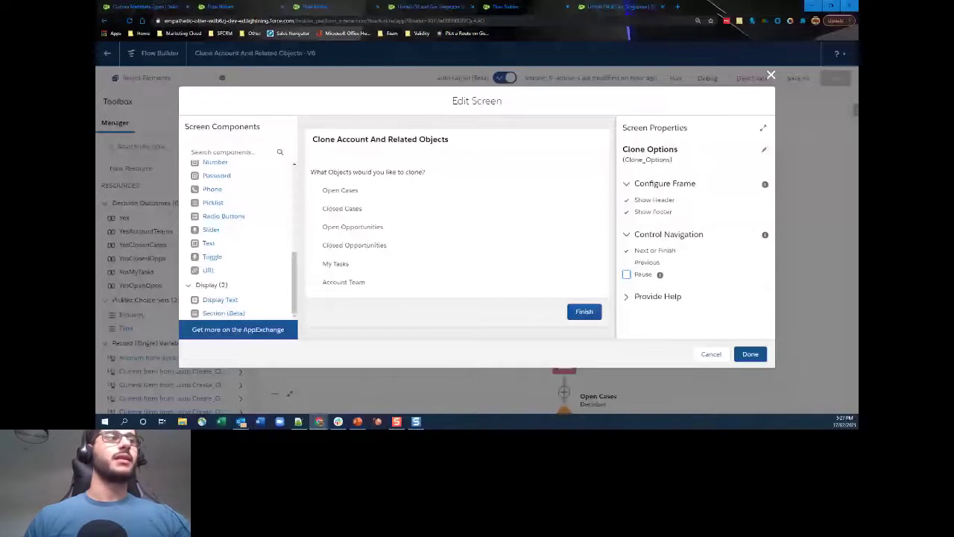
pyautogui.press('Escape')
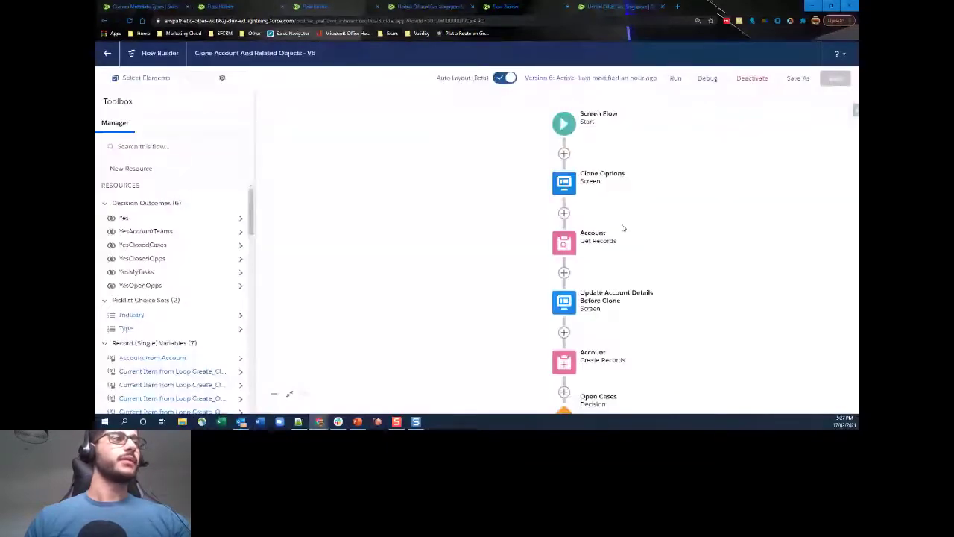
# Locate the recordId variable among the flow's resources and examine the filter of the Account Get Records element
pyautogui.scroll(-1, 215, 251)
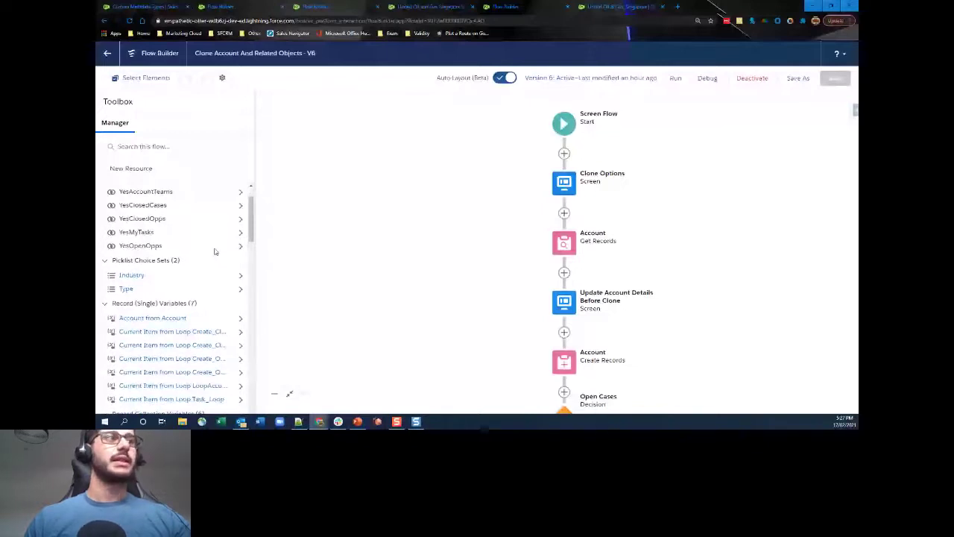
pyautogui.scroll(-10, 164, 249)
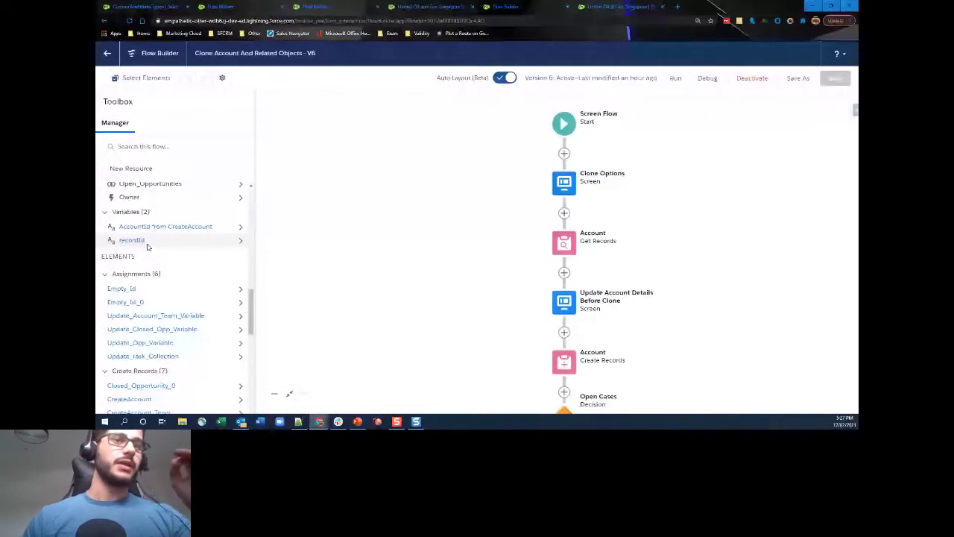
pyautogui.click(564, 243)
pyautogui.click(570, 340)
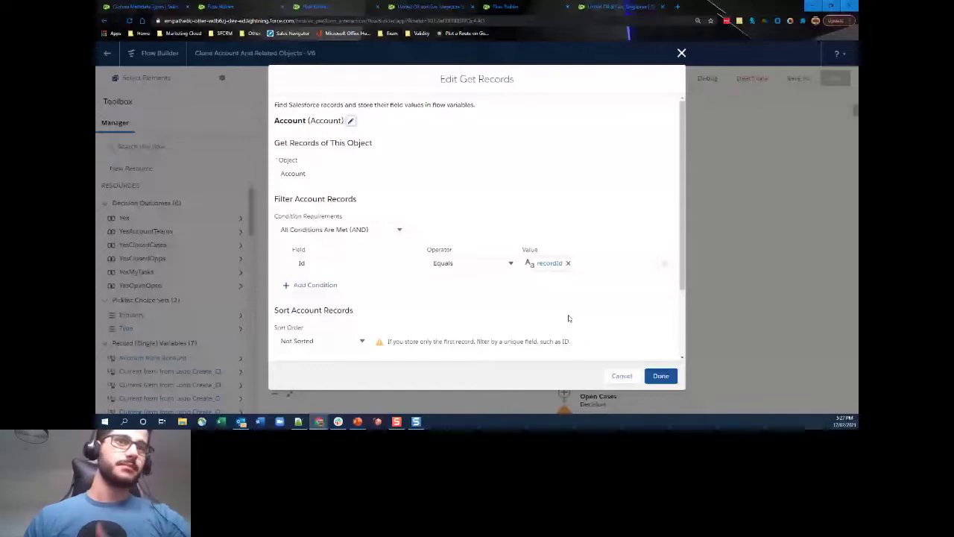
pyautogui.press('Escape')
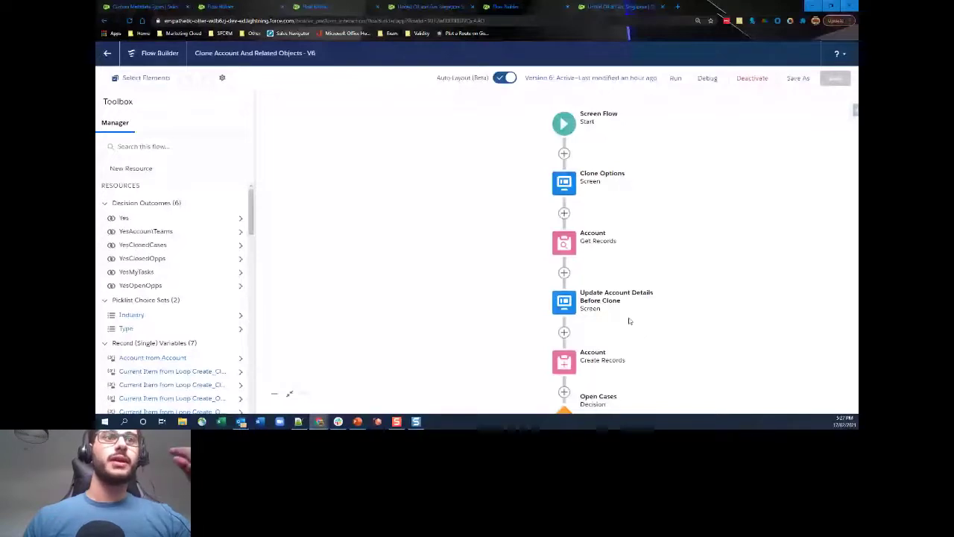
# On the Update Account Details Before Clone screen, try a third column in the section and delete it
pyautogui.doubleClick(564, 302)
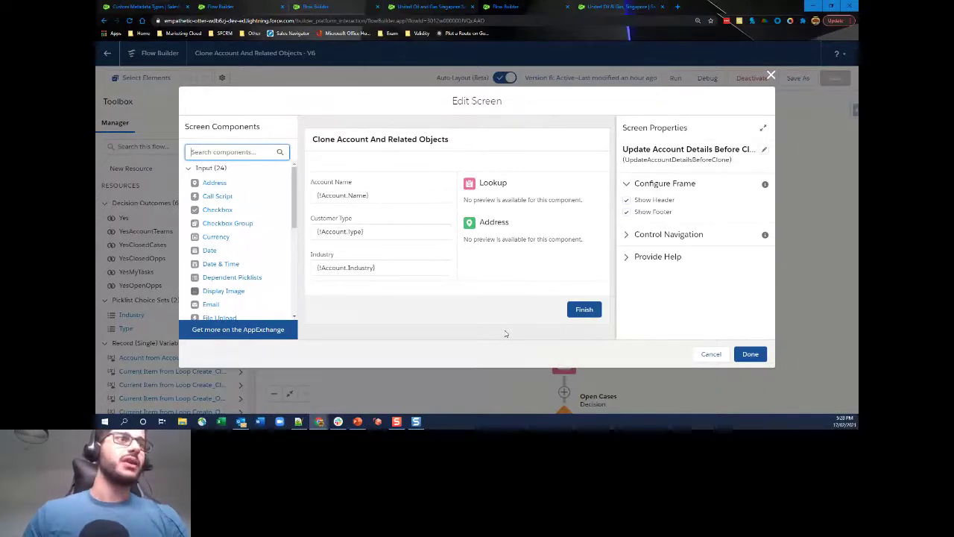
pyautogui.click(458, 246)
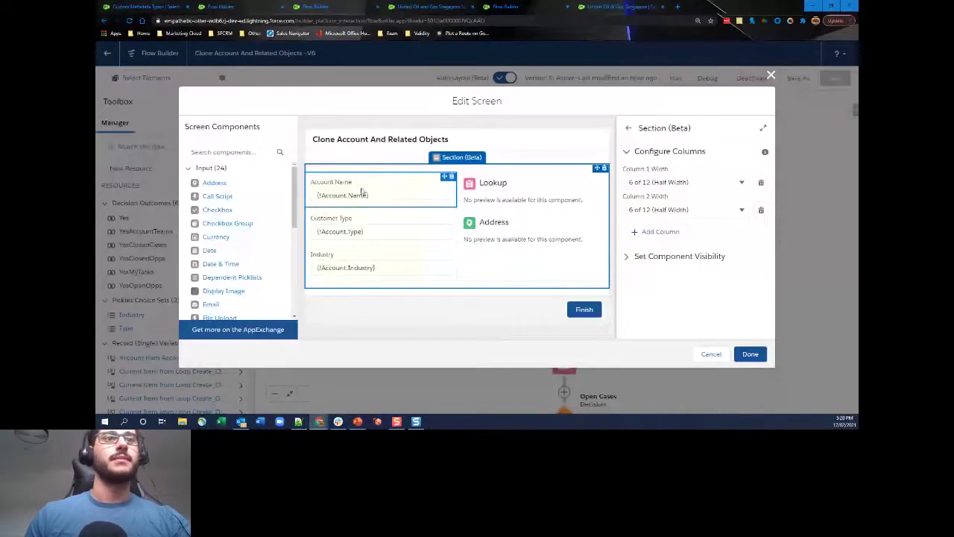
pyautogui.click(451, 176)
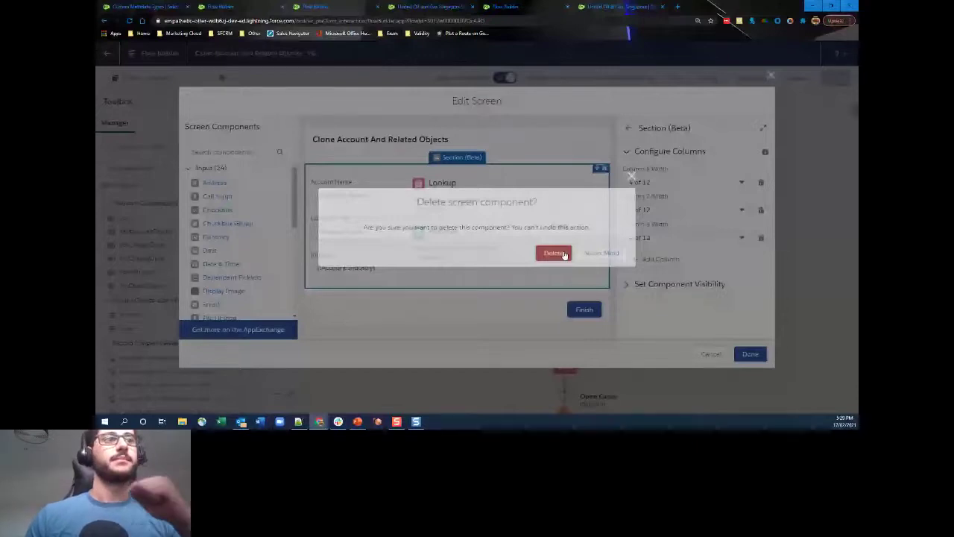
pyautogui.click(563, 254)
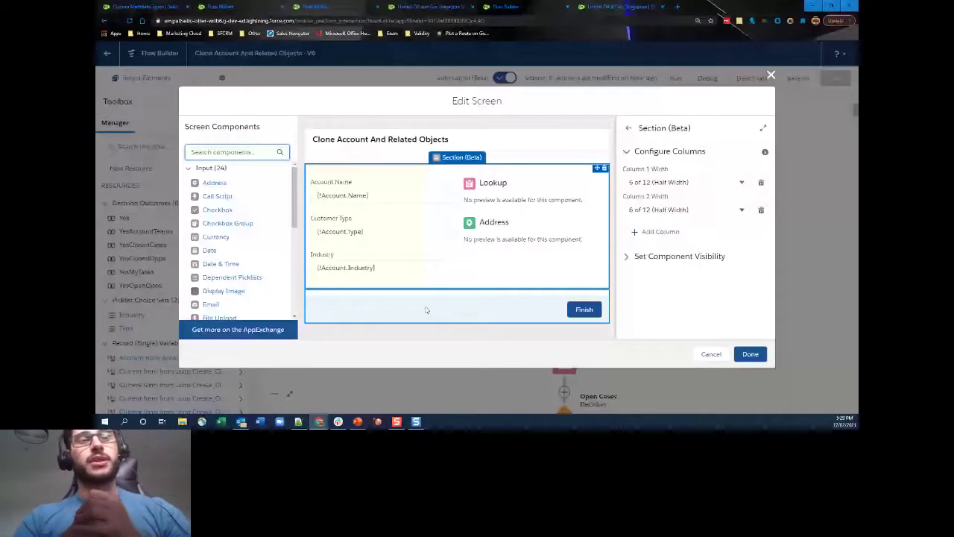
# Examine the screen's Lookup and Address component settings, and the field values in the Account Create Records element
pyautogui.click(534, 190)
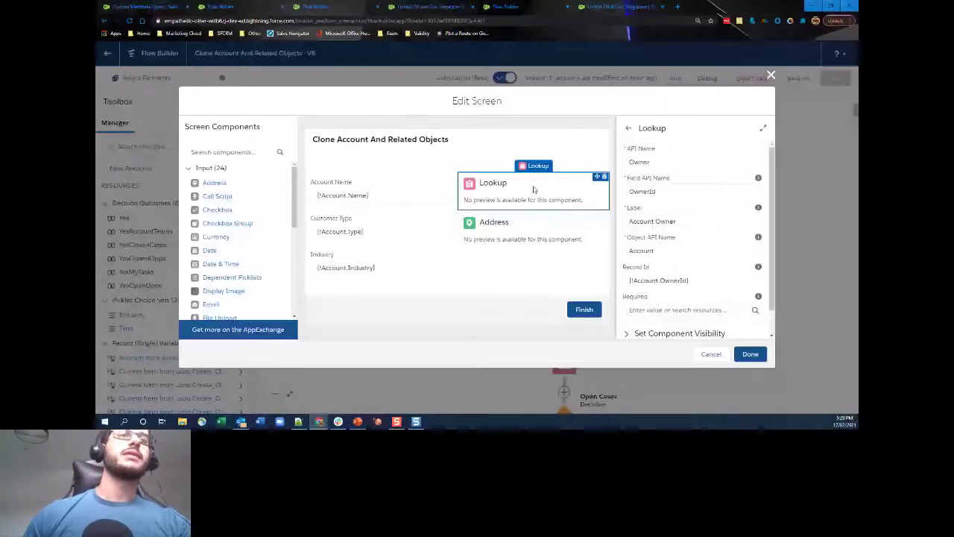
pyautogui.click(542, 240)
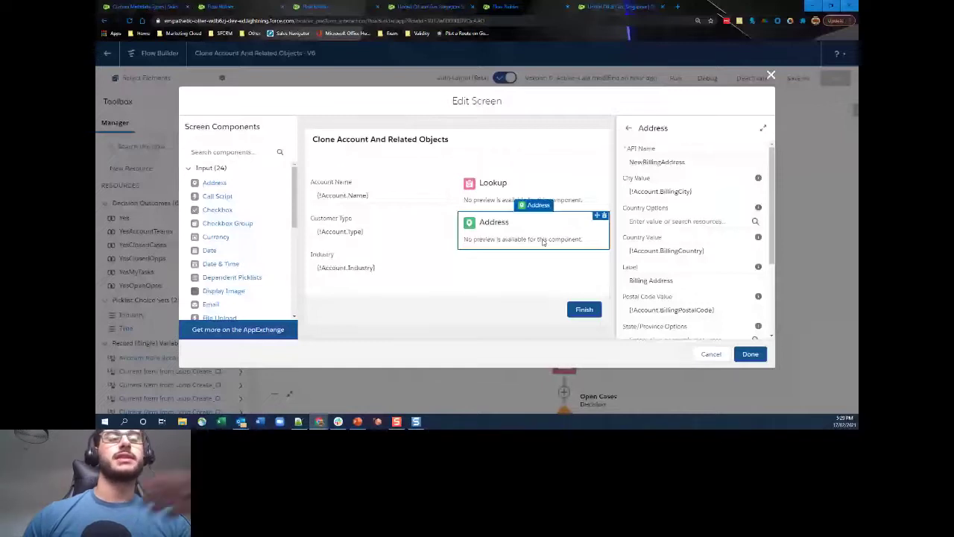
pyautogui.click(565, 195)
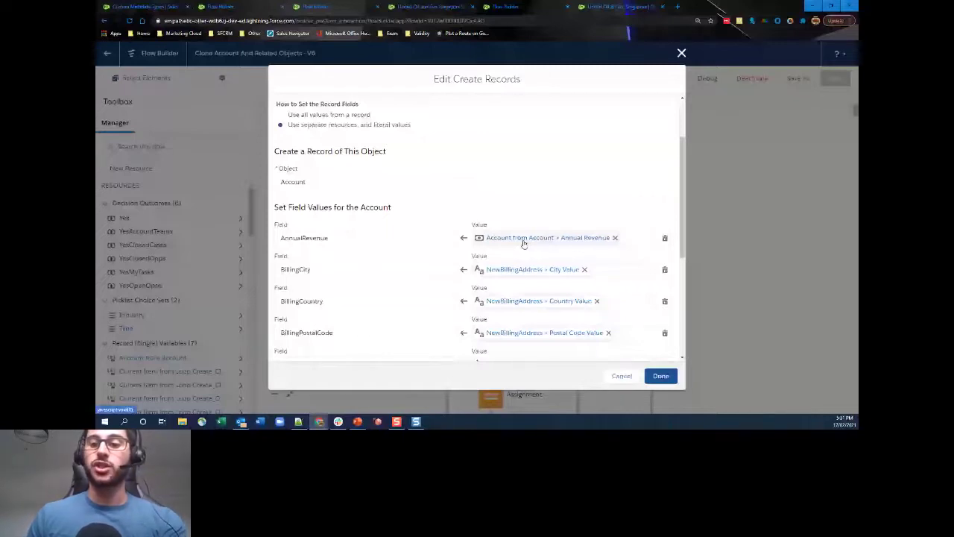
# Examine the resources assigned to the billing address, Name and OwnerId fields in the Account Create Records element
pyautogui.click(569, 267)
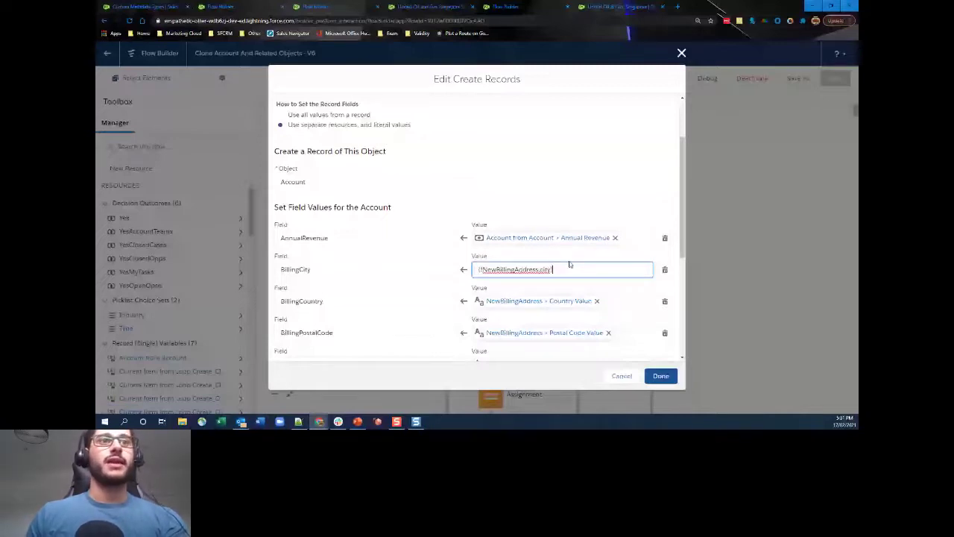
pyautogui.scroll(-2, 570, 264)
pyautogui.click(531, 199)
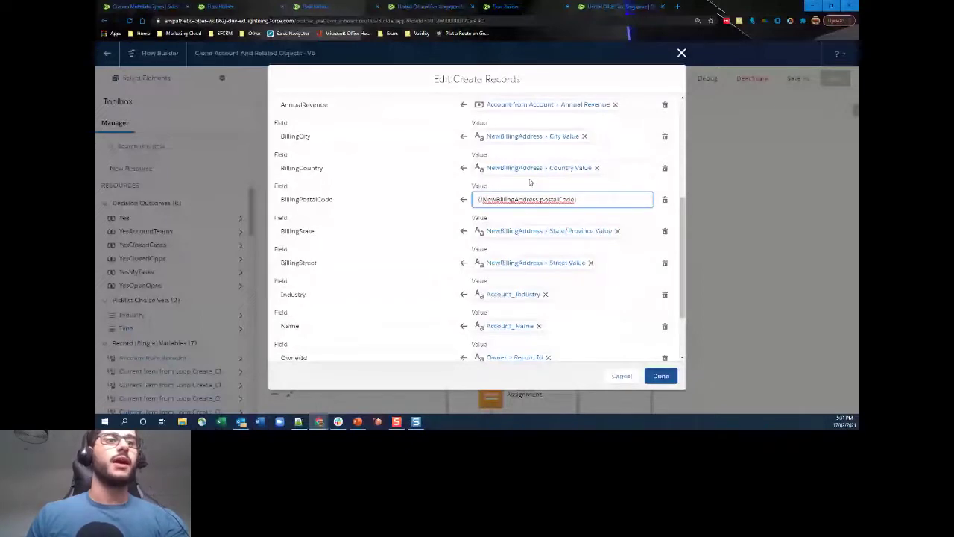
pyautogui.scroll(-2, 520, 280)
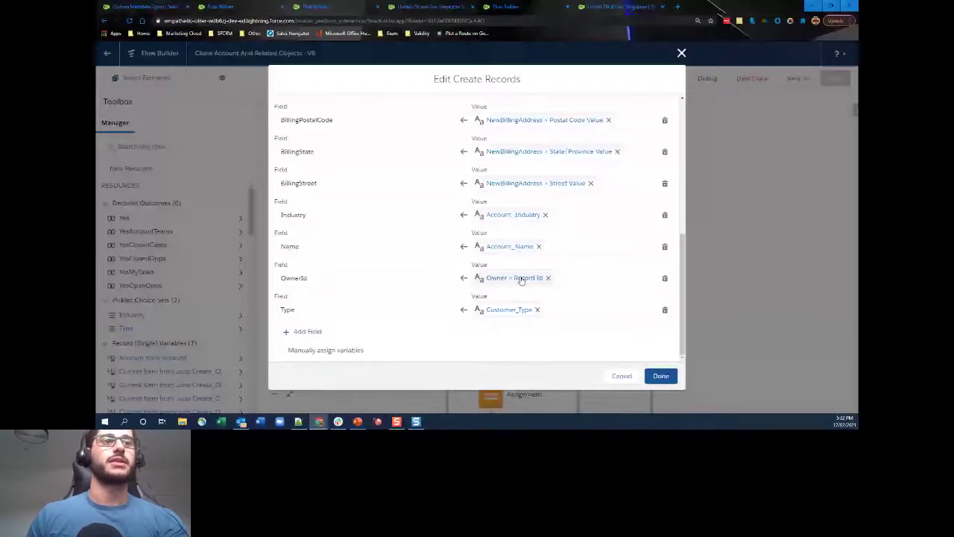
pyautogui.click(512, 246)
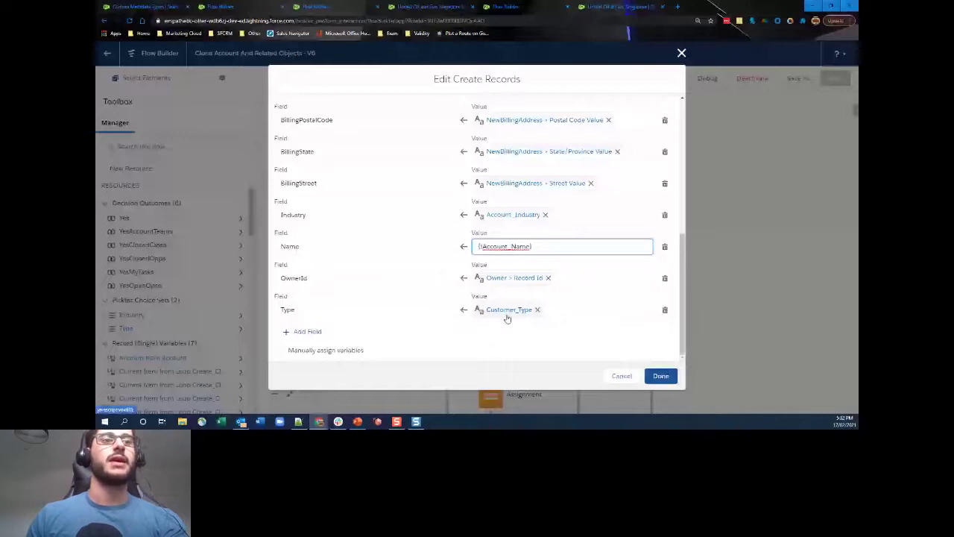
# Clear the Type field's value and reselect the Customer_Type screen component for it
pyautogui.click(509, 309)
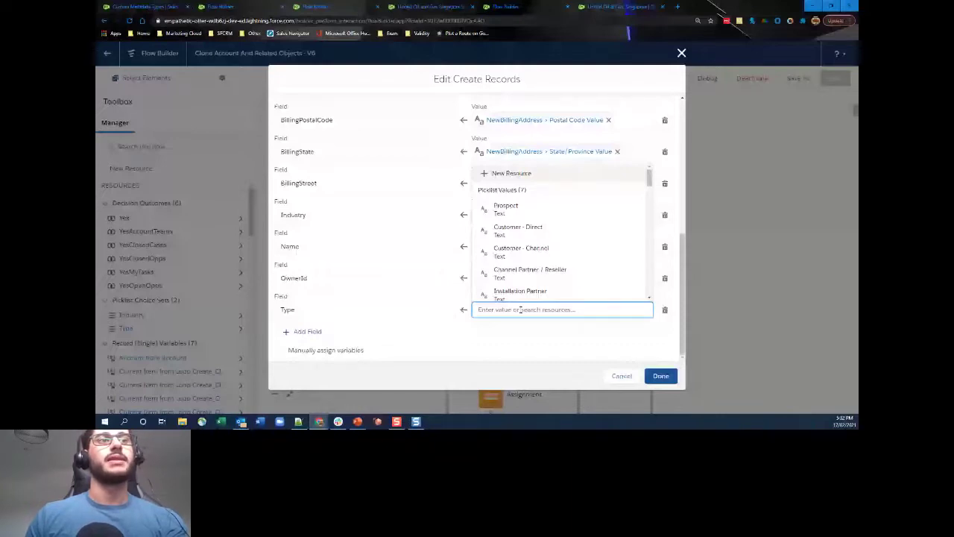
pyautogui.scroll(-5, 531, 198)
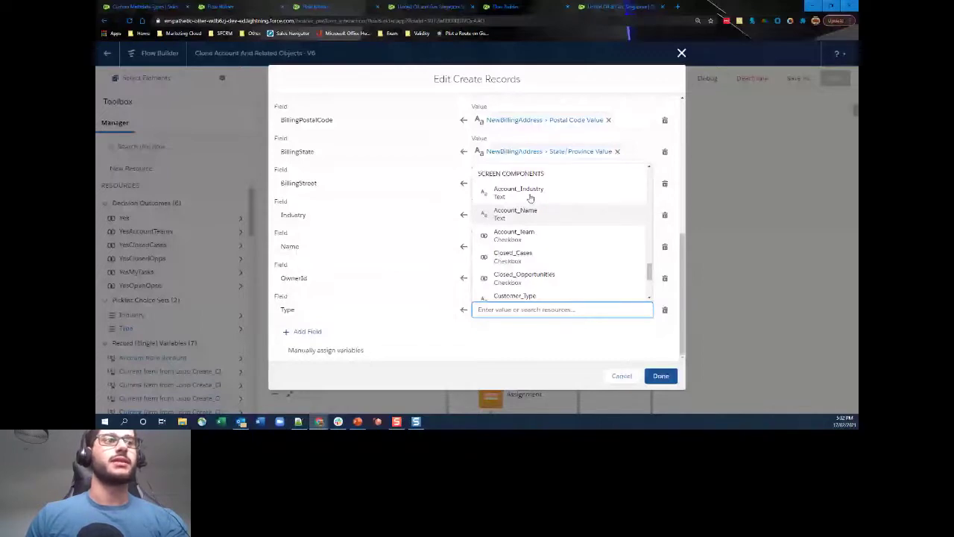
pyautogui.click(492, 296)
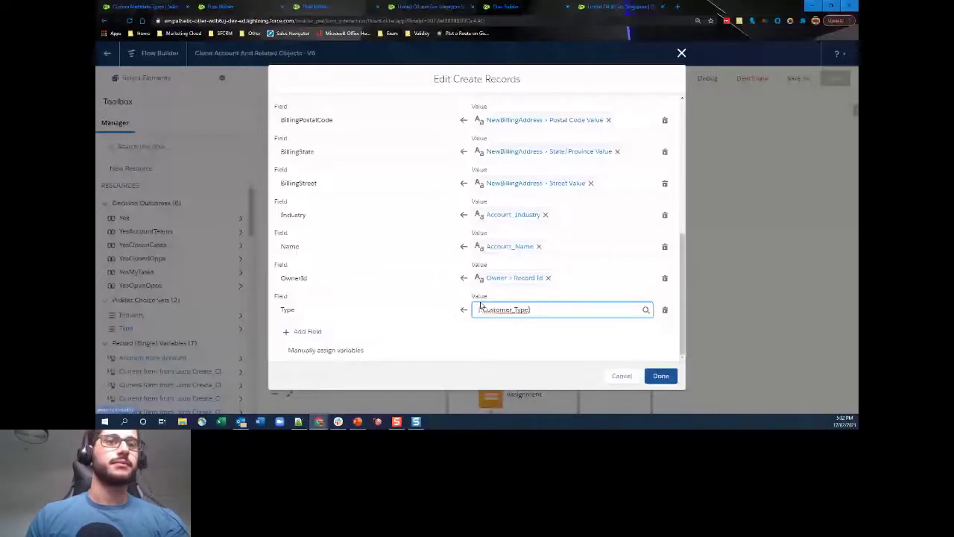
pyautogui.scroll(10, 479, 304)
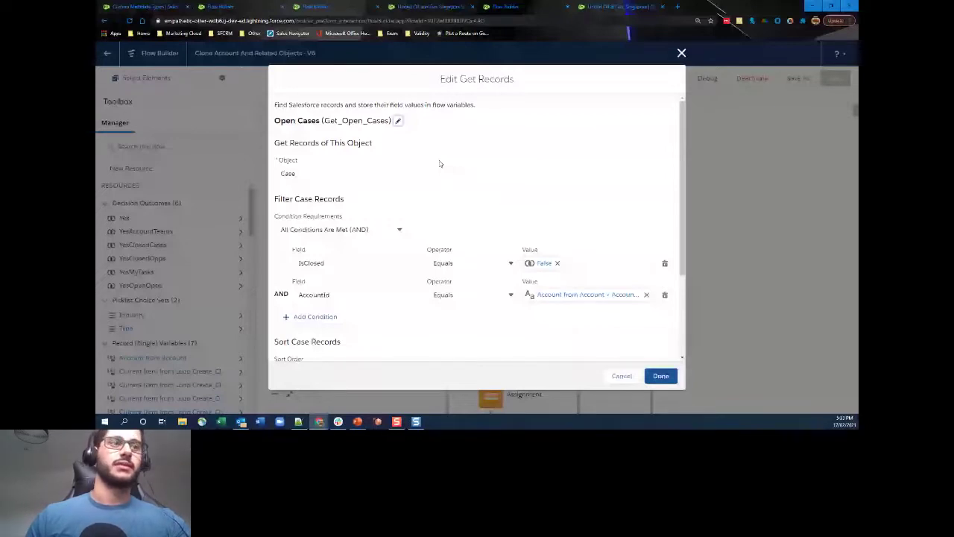
# Examine the filter conditions of the Open Cases Get Records element and the settings of the Create Open Cases loop
pyautogui.scroll(-1, 521, 194)
pyautogui.click(571, 215)
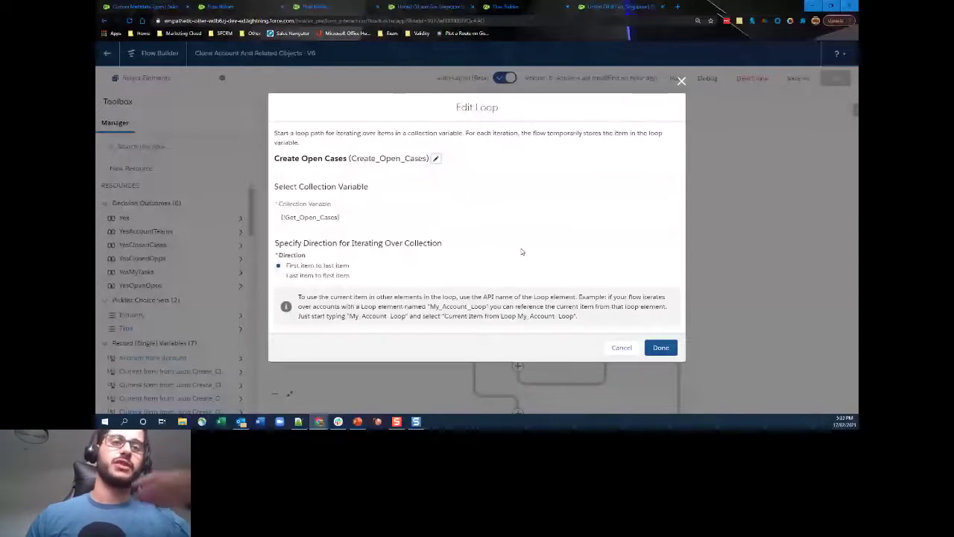
pyautogui.click(619, 346)
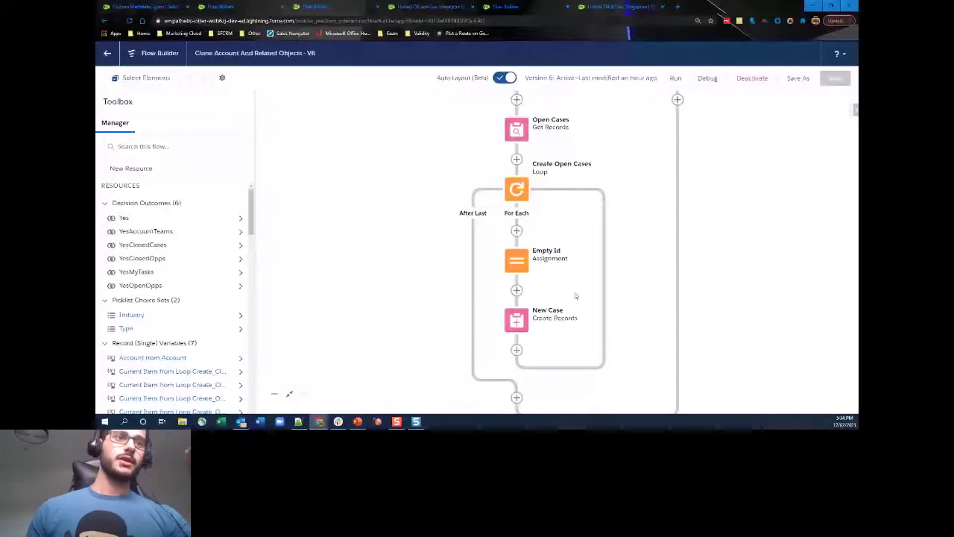
# Examine the variable assignments in the Empty Id element and the source record of the New Case Create Records element
pyautogui.doubleClick(517, 270)
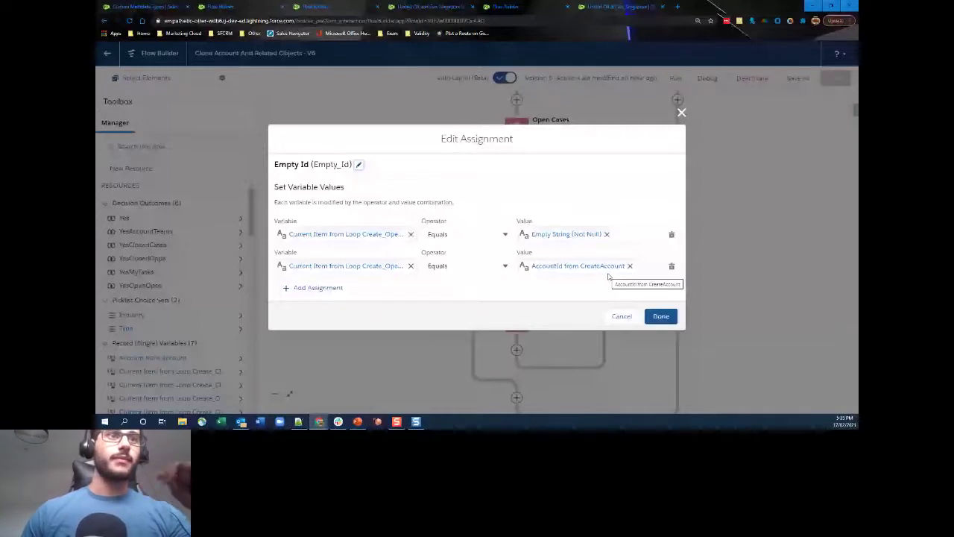
pyautogui.click(618, 320)
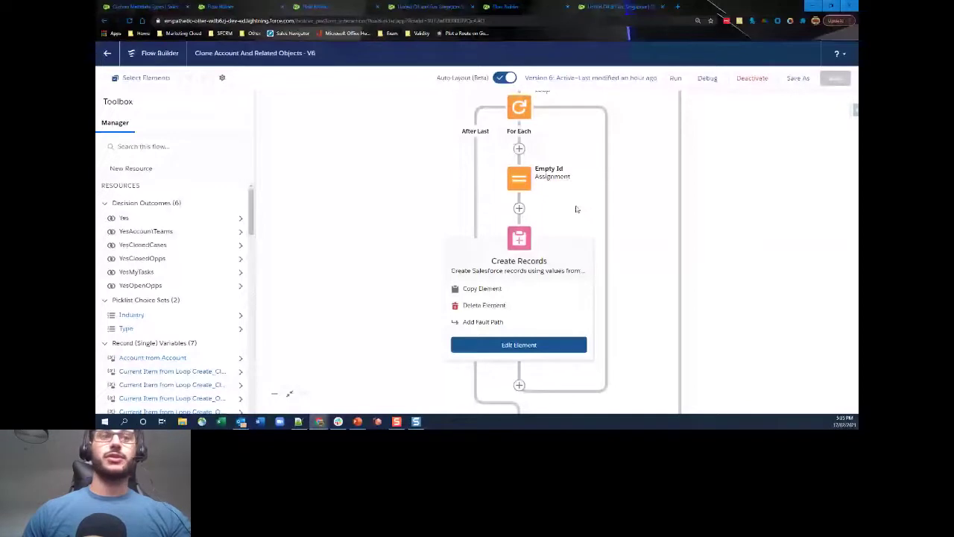
pyautogui.click(519, 344)
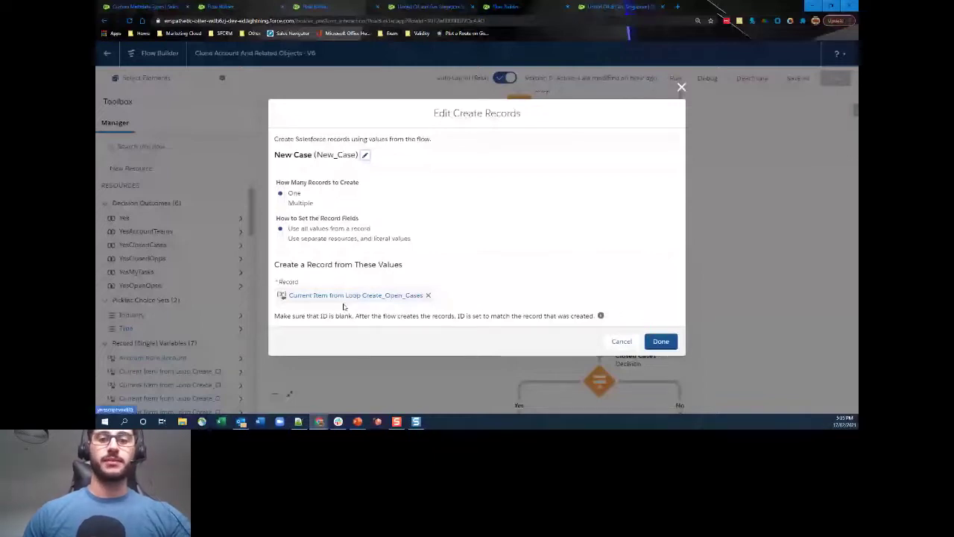
pyautogui.click(660, 340)
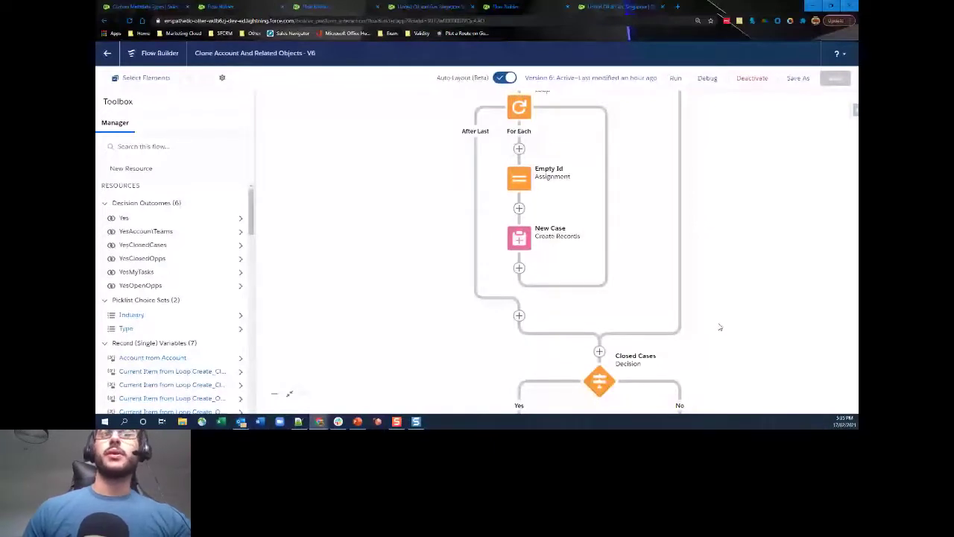
# Review the elements in the Closed Cases and Open Opportunities branches of the flow
pyautogui.moveTo(660, 326); pyautogui.dragTo(640, 177)
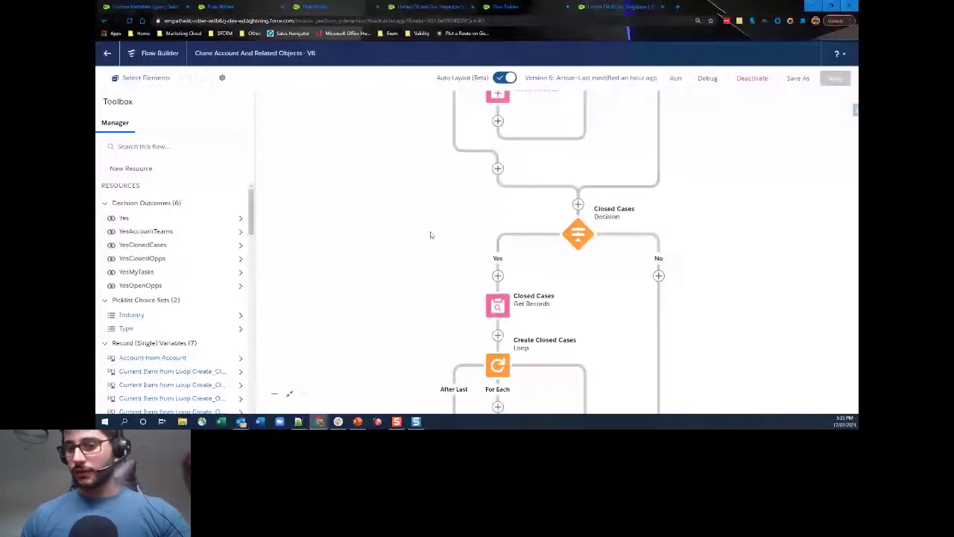
pyautogui.scroll(-3, 628, 189)
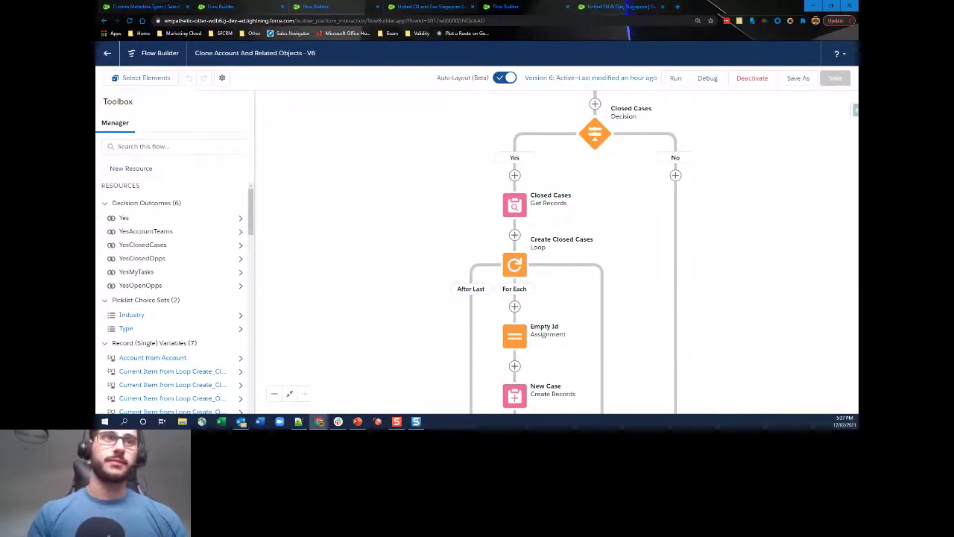
pyautogui.scroll(-1, 632, 285)
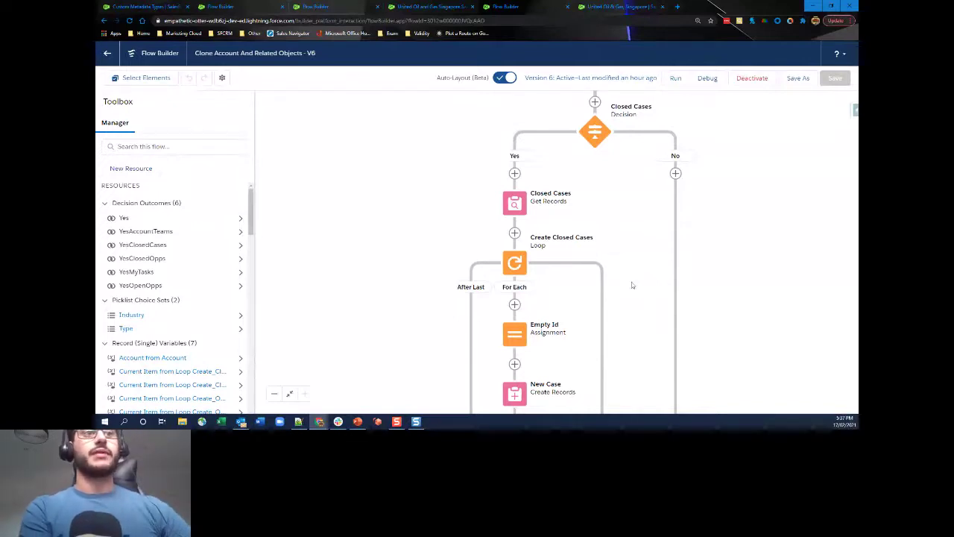
pyautogui.scroll(-5, 564, 130)
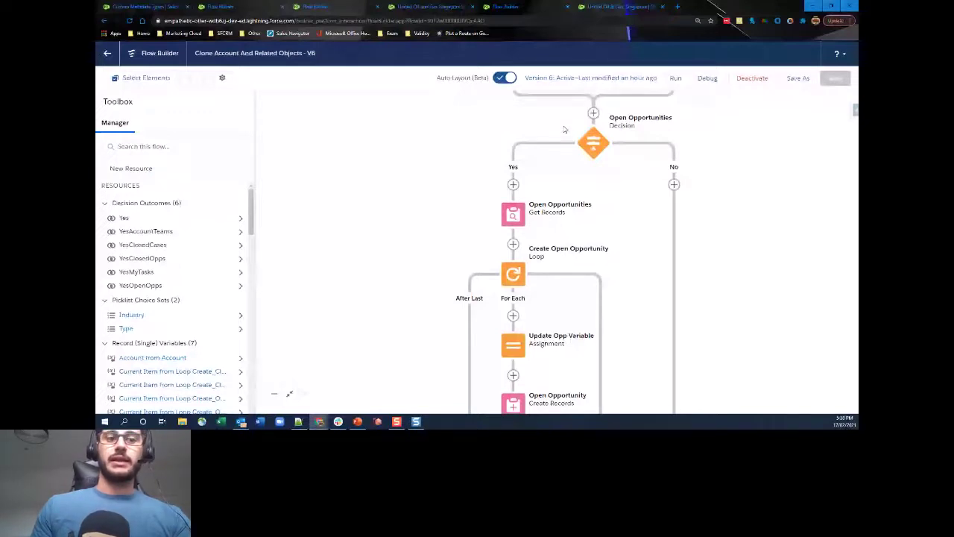
pyautogui.scroll(-1, 654, 233)
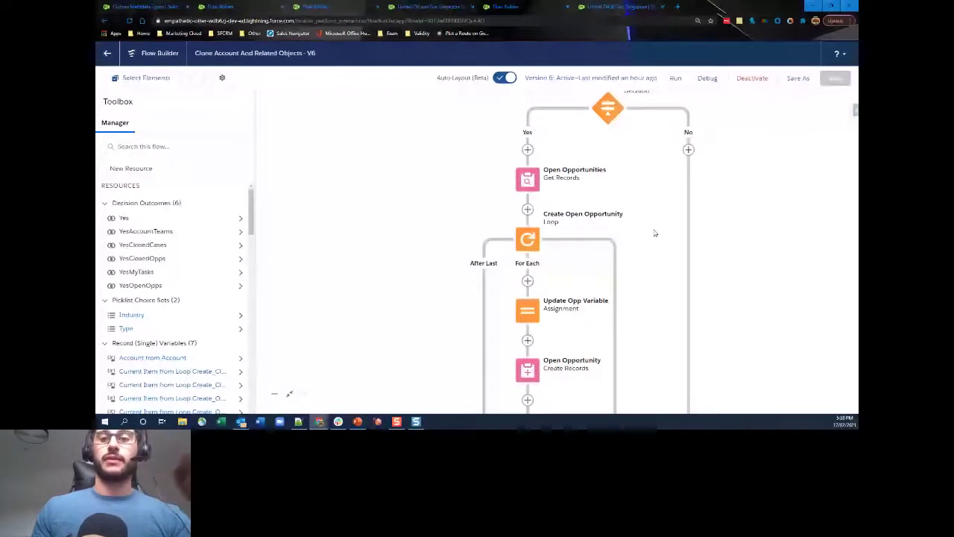
pyautogui.scroll(-2, 654, 233)
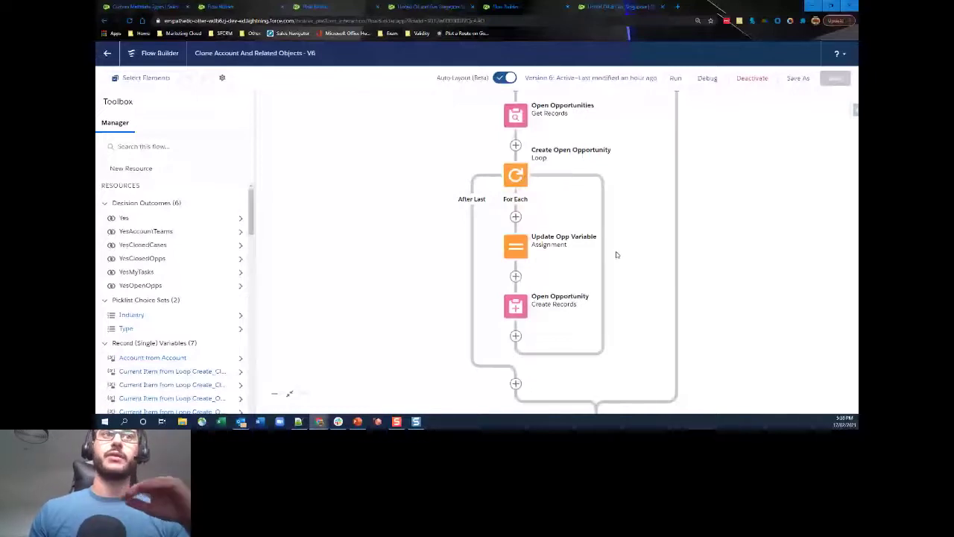
pyautogui.scroll(-1, 631, 285)
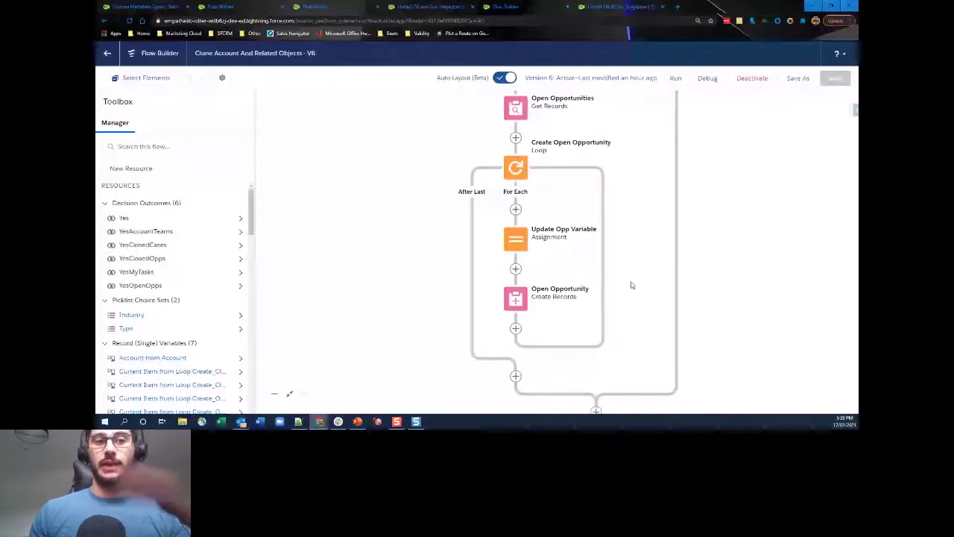
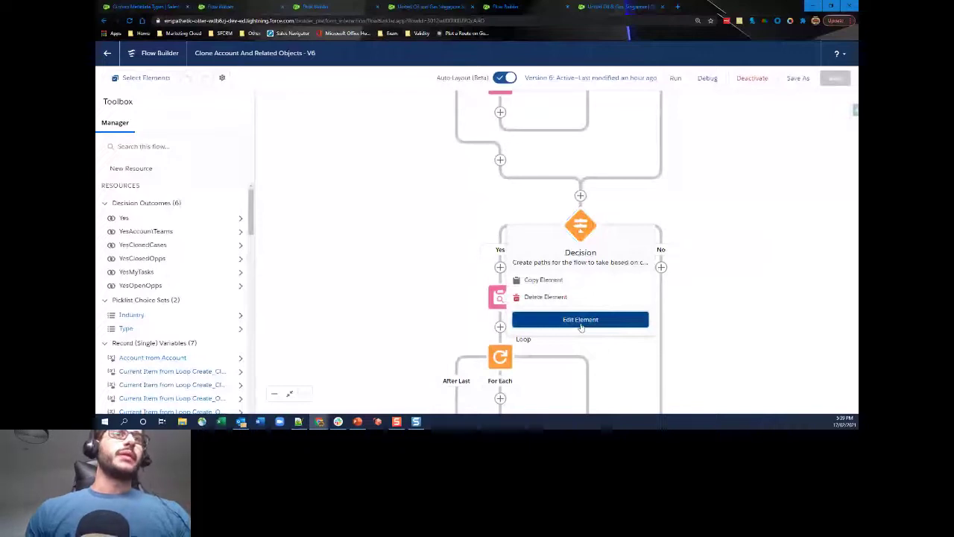
# Examine the Closed Opportunities Get Records filter and its available condition requirement options, leaving the element without saving changes
pyautogui.click(498, 297)
pyautogui.scroll(-2, 507, 249)
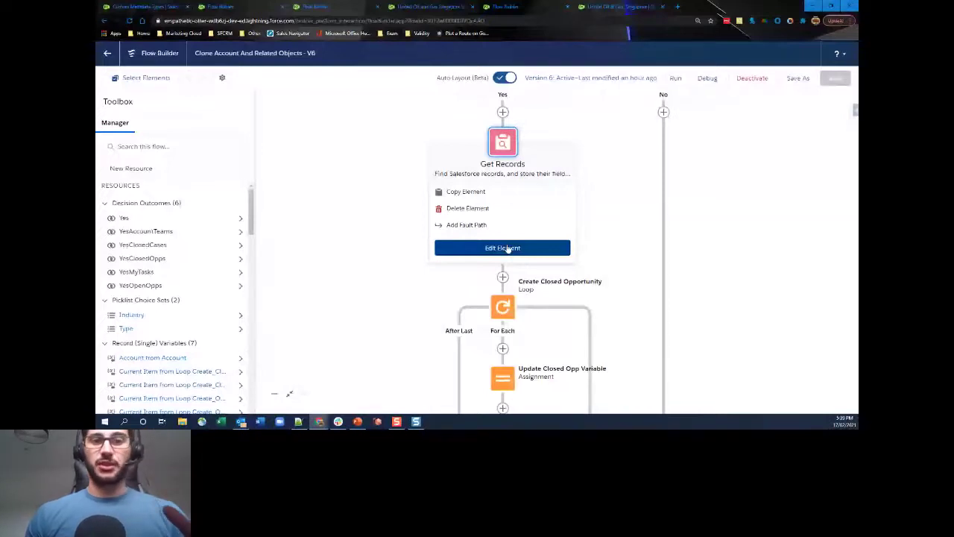
pyautogui.click(507, 249)
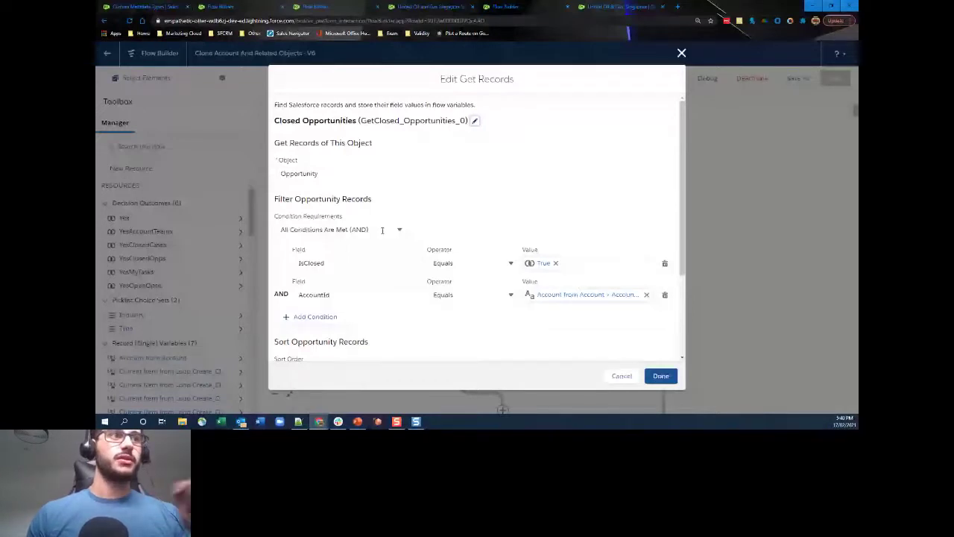
pyautogui.click(382, 230)
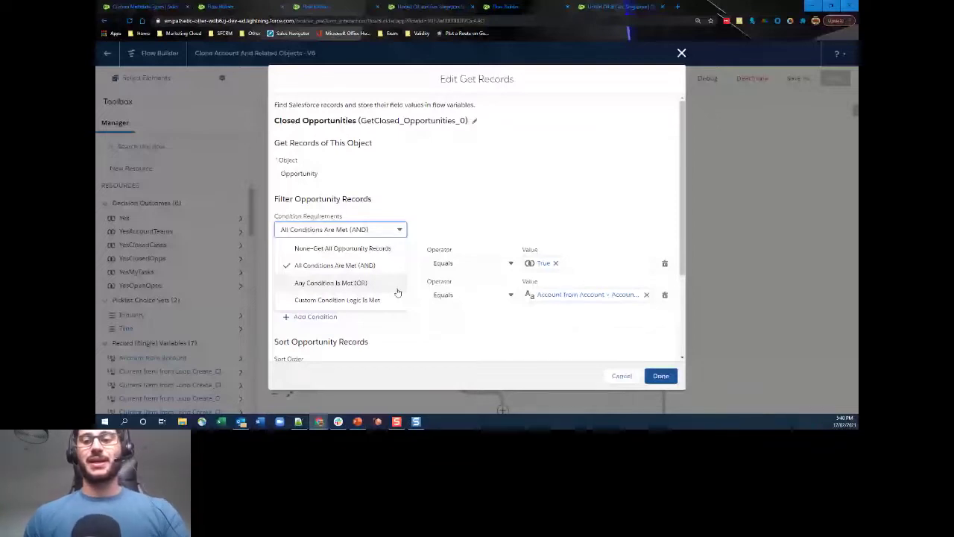
pyautogui.click(789, 357)
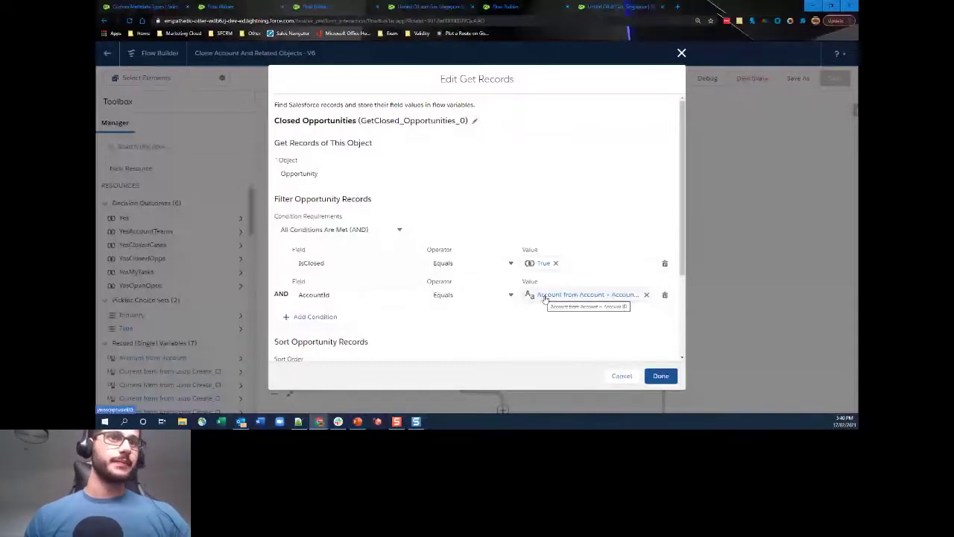
pyautogui.click(623, 376)
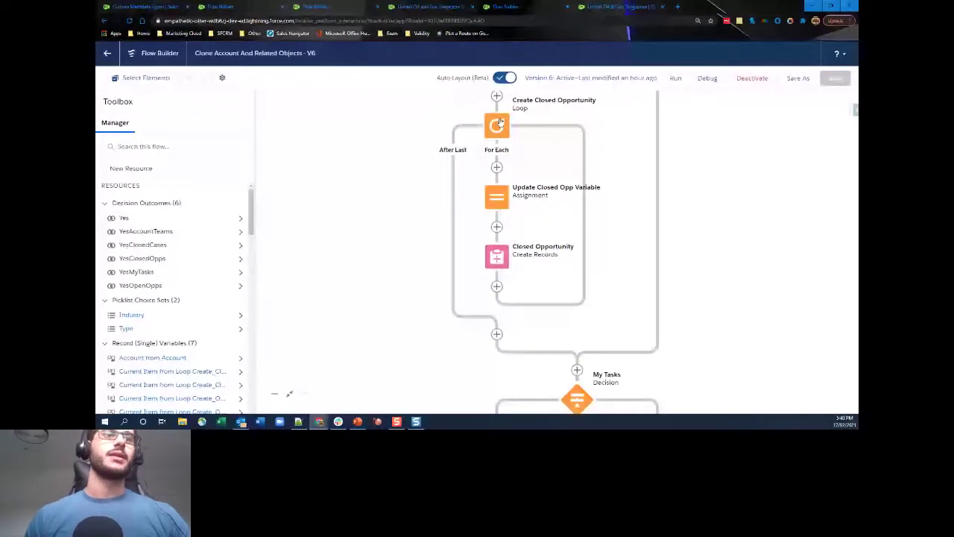
# Examine the OwnerId and WhatId filter conditions in the My Tasks Get Records element
pyautogui.scroll(-1, 544, 302)
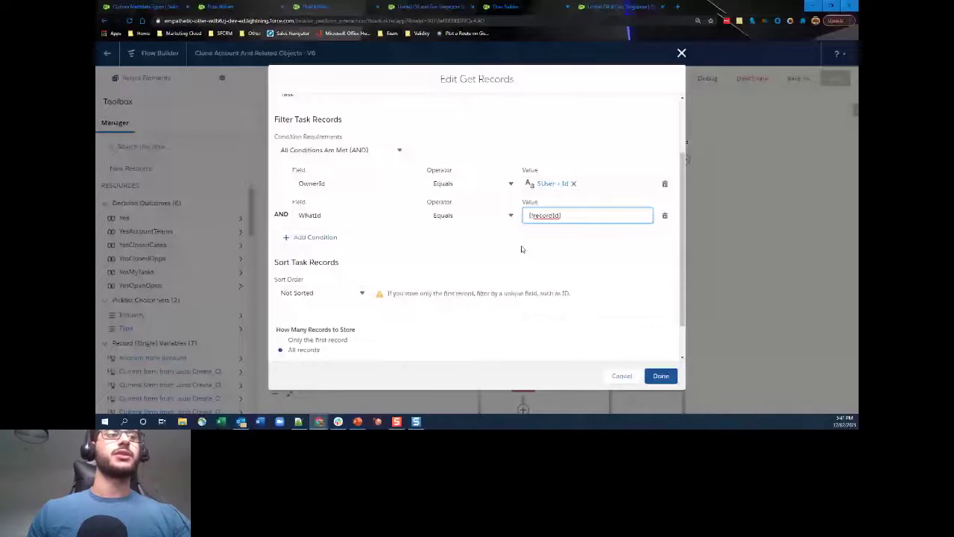
pyautogui.click(520, 247)
pyautogui.scroll(-1, 422, 224)
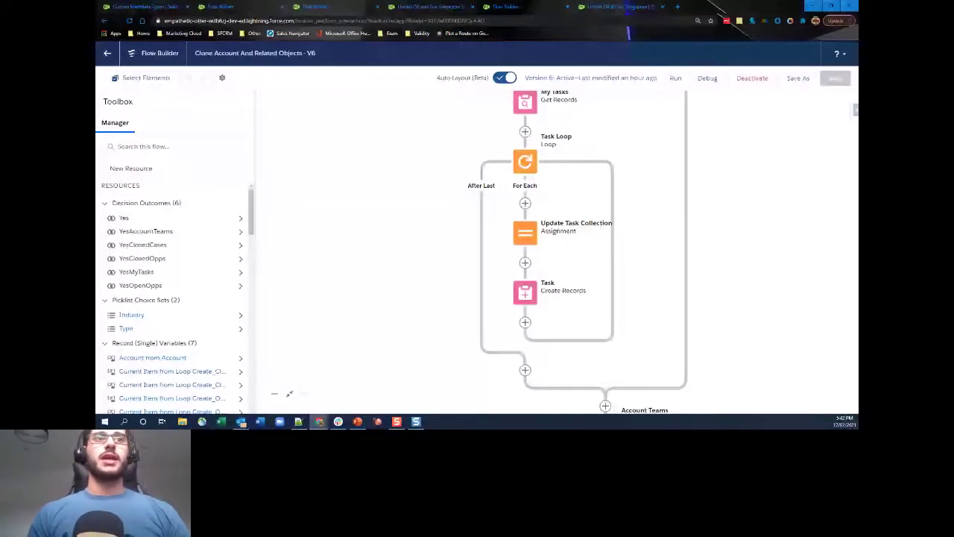
# Examine which record the Task Create Records element inside the Task Loop uses for its values
pyautogui.scroll(-1, 639, 246)
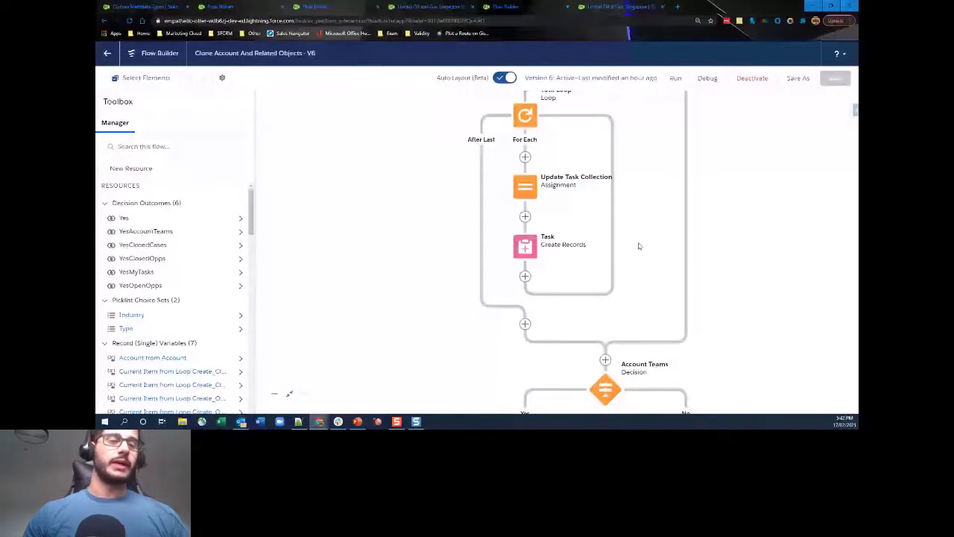
pyautogui.click(524, 246)
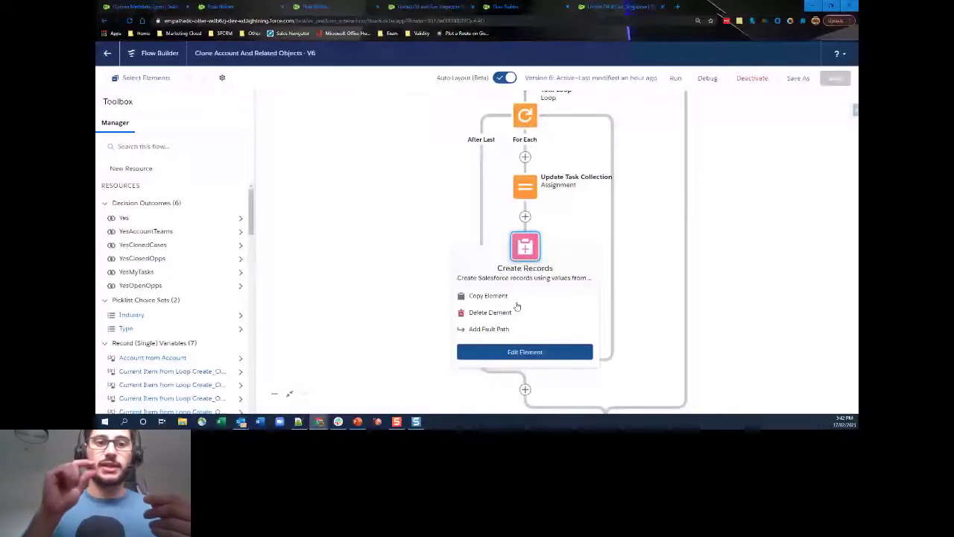
pyautogui.click(525, 351)
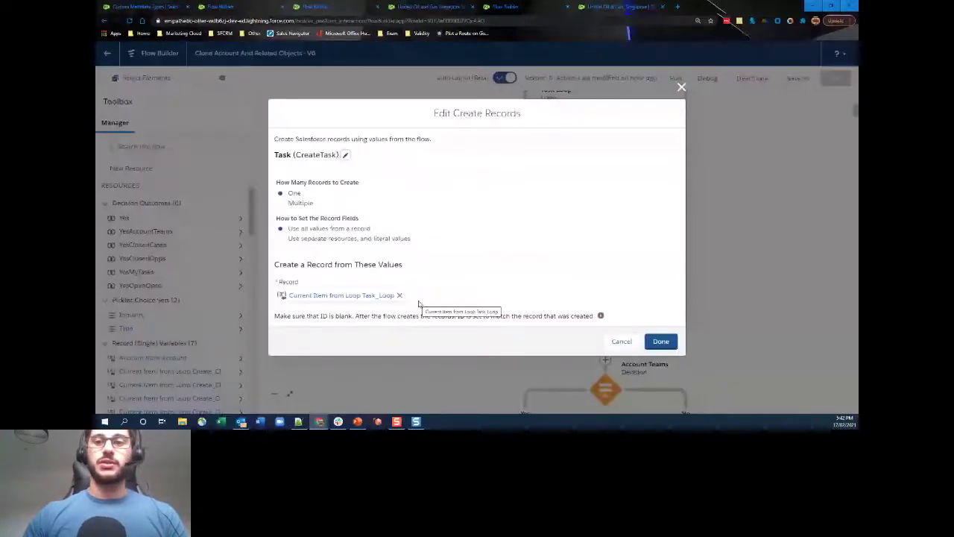
pyautogui.click(619, 343)
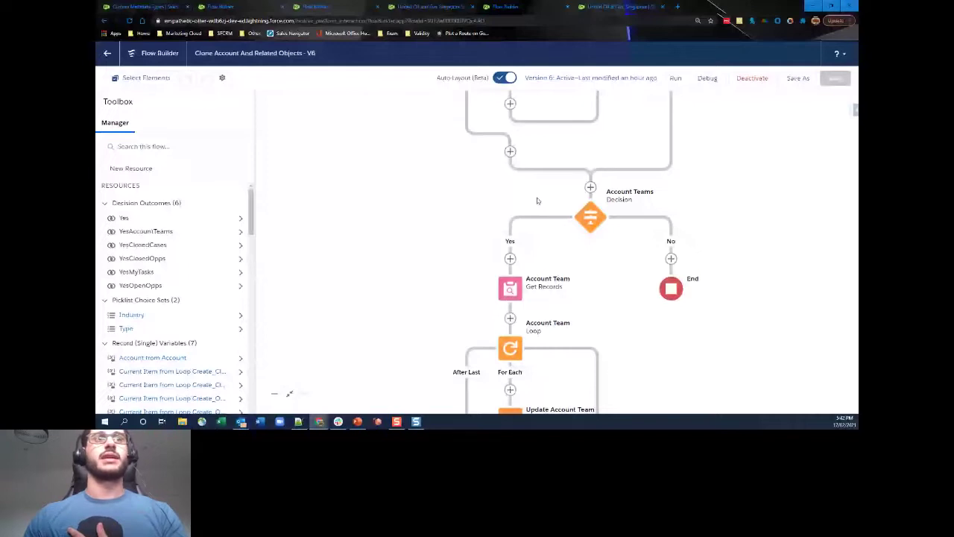
# Review the Account Teams branch and fit the entire flow in view
pyautogui.scroll(-2, 559, 220)
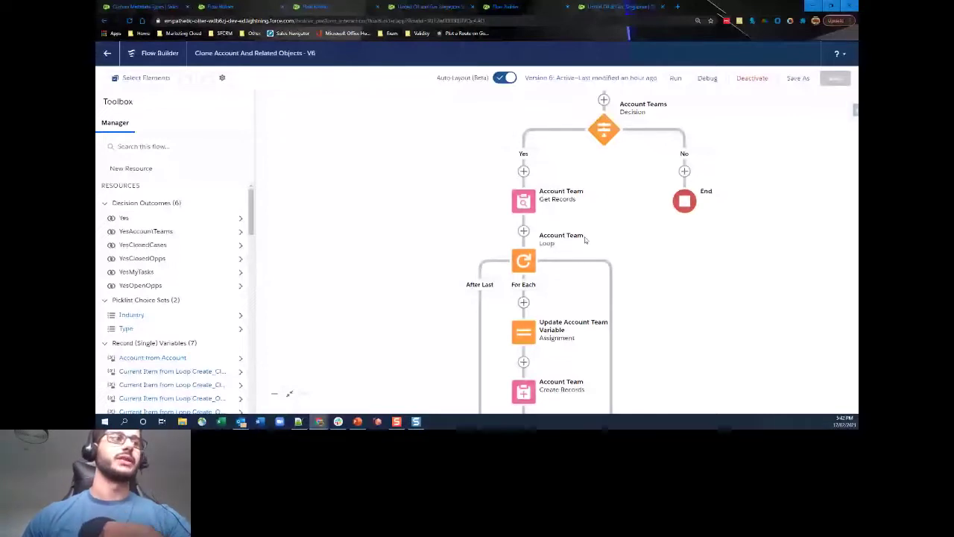
pyautogui.click(290, 394)
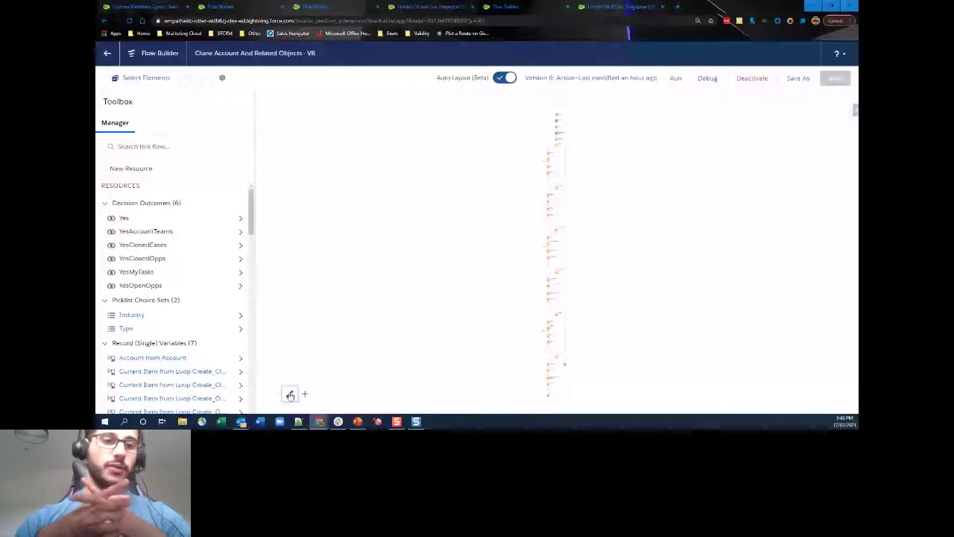
# Proceed with cloning the United Oil & Gas, Singapore account, including open and closed cases, open and closed opportunities, My Tasks and Account Team
pyautogui.click(290, 394)
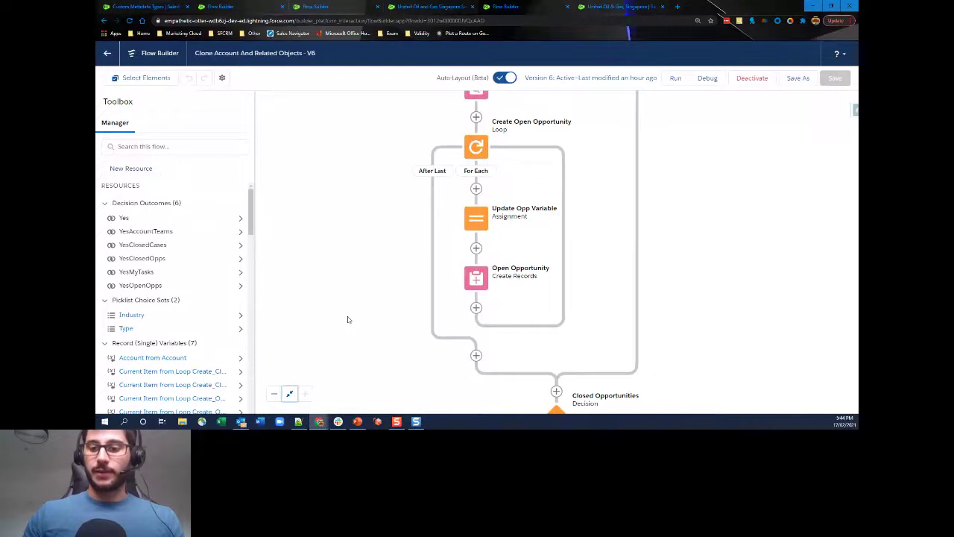
pyautogui.hotkey('ctrl', 'Tab')
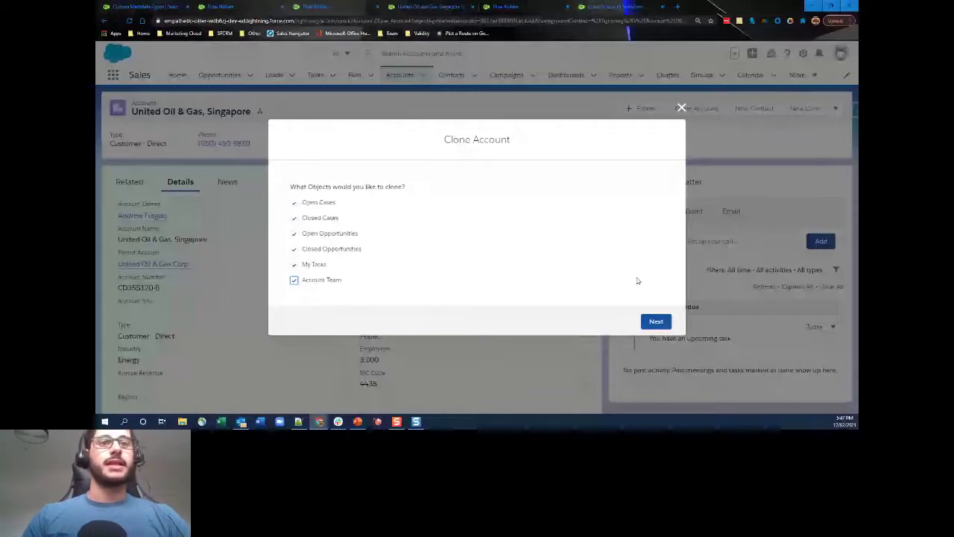
pyautogui.press('Tab')
pyautogui.press('Return')
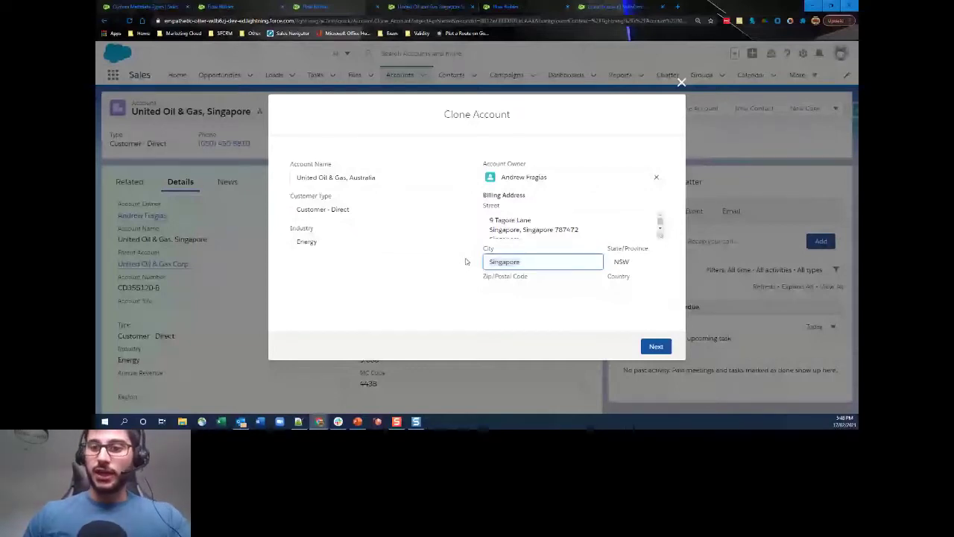
# Set the cloned account's billing city to Sydney and its country to Australia
pyautogui.write('Sydney')
pyautogui.press('Tab')
pyautogui.write('Australia')
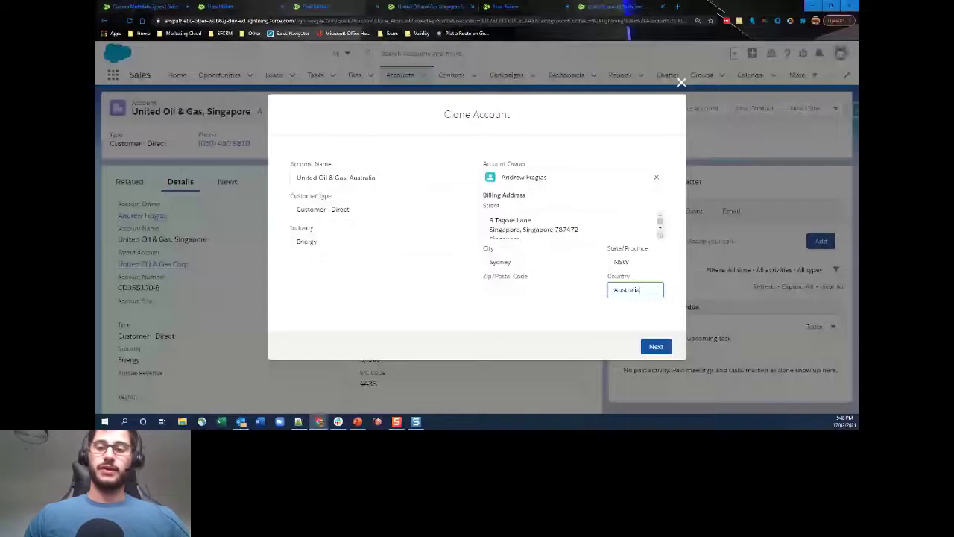
pyautogui.hotkey('alt', 'Tab')
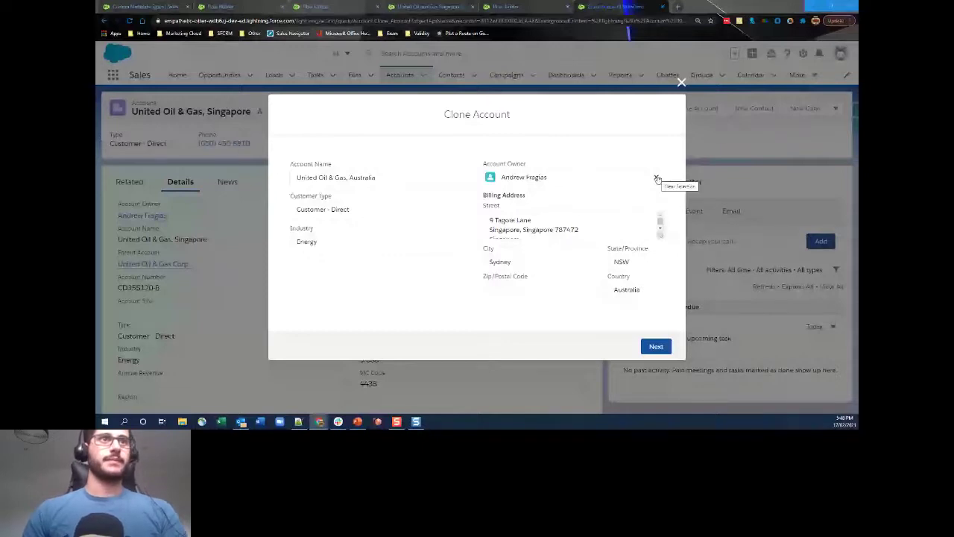
# Clear the cloned account's owner, search for the owner by first name and select the user again
pyautogui.click(657, 179)
pyautogui.write('andrew')
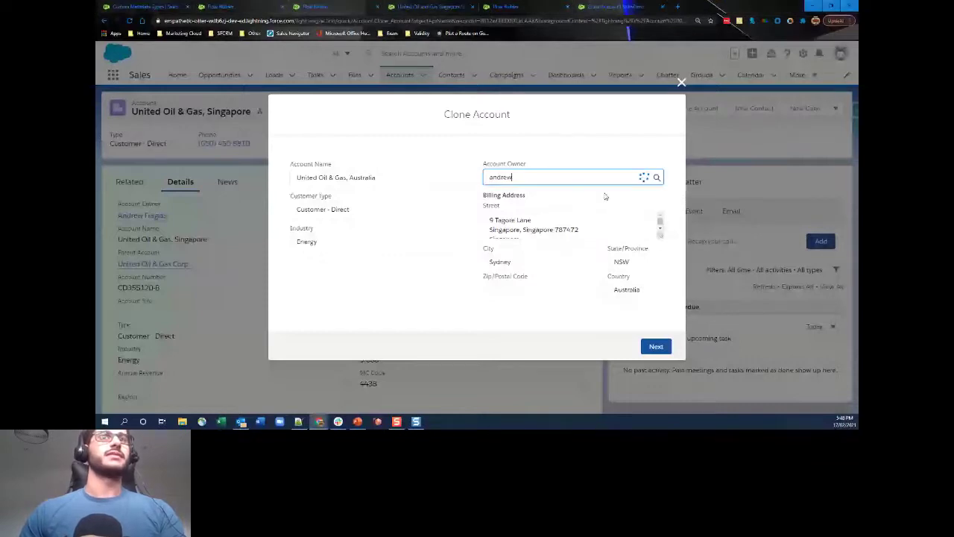
pyautogui.press('Return')
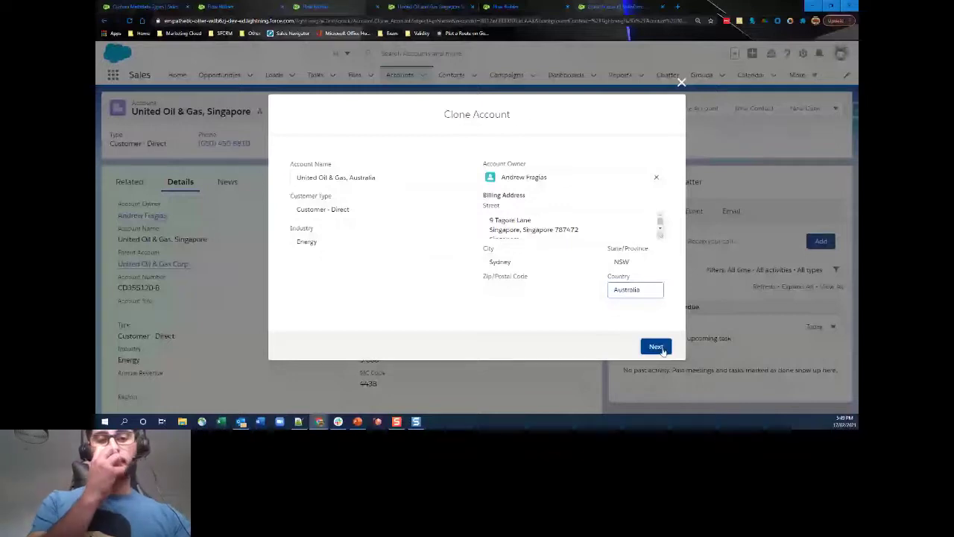
# Submit the clone details to create United Oil & Gas, Australia and review its region and billing address
pyautogui.click(655, 346)
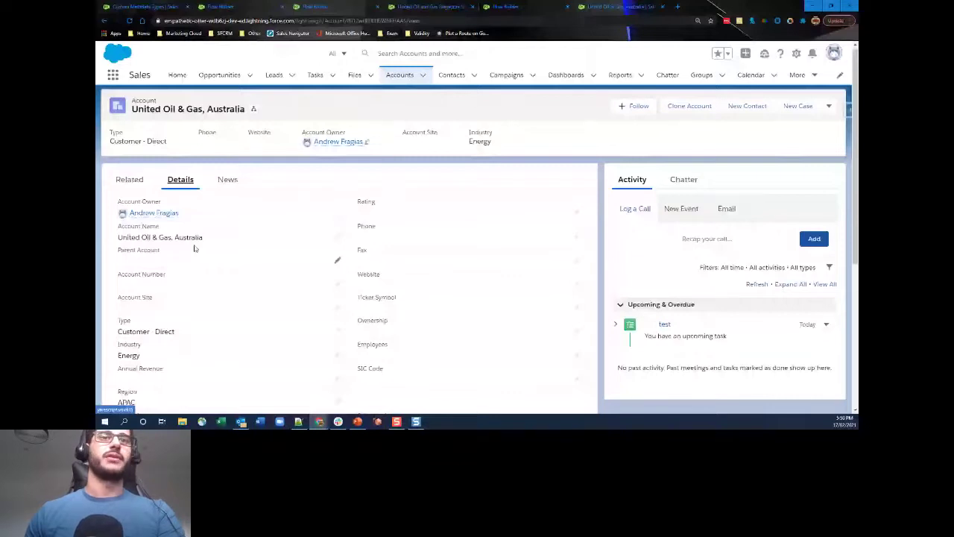
pyautogui.scroll(-3, 681, 258)
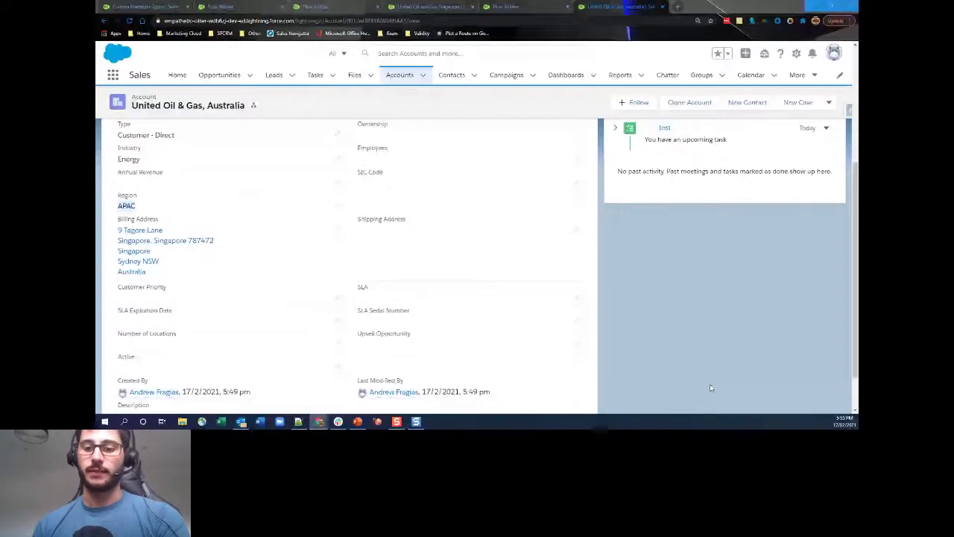
# Go to the Account Region Allocation flow and examine the trigger, run timing and object of its Start element
pyautogui.hotkey('ctrl', 'shift', 'Tab')
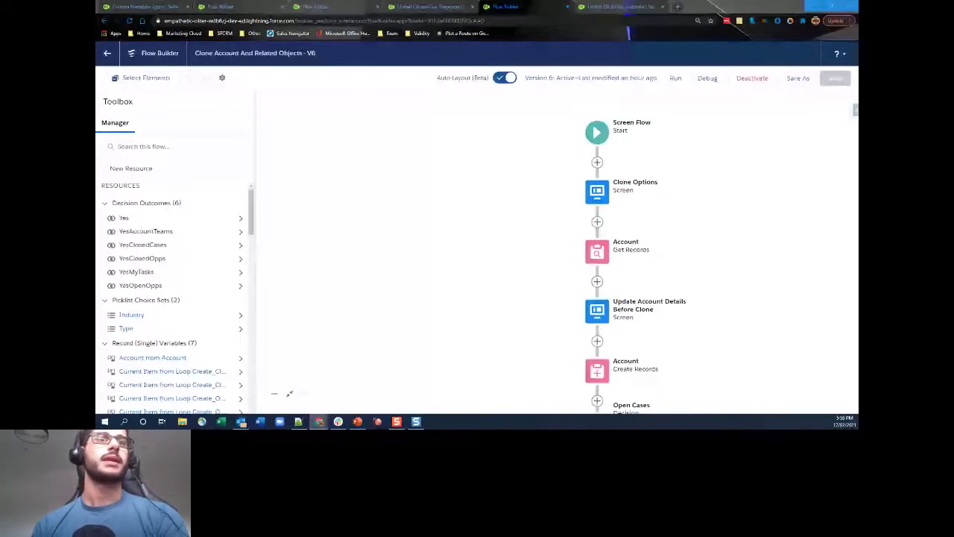
pyautogui.hotkey('ctrl', 'shift', 'Tab')
pyautogui.hotkey('ctrl', 'shift', 'Tab')
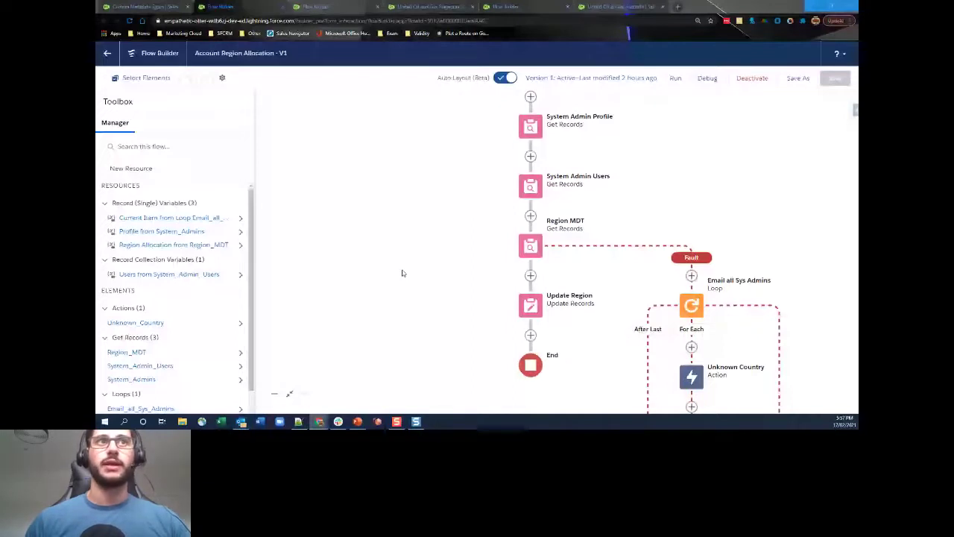
pyautogui.moveTo(401, 273); pyautogui.dragTo(423, 326)
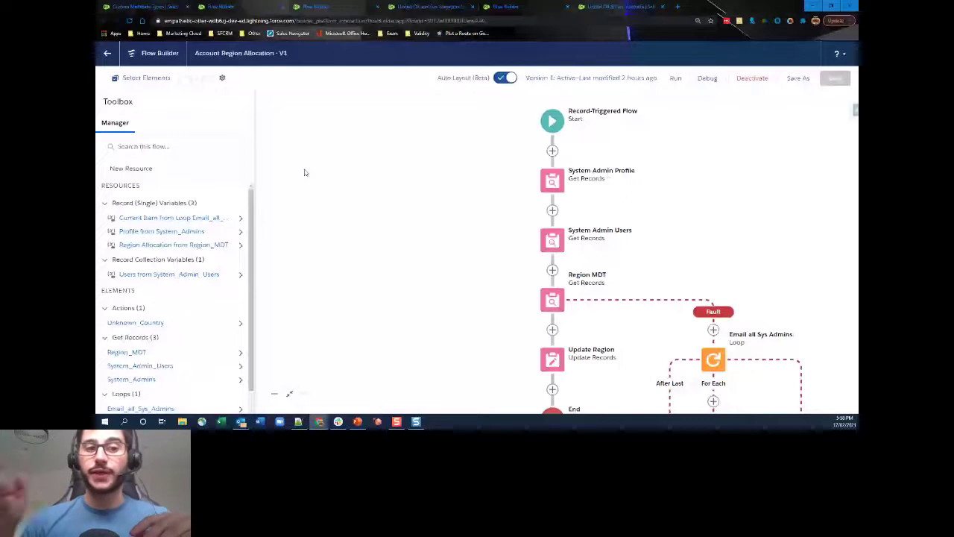
pyautogui.click(552, 120)
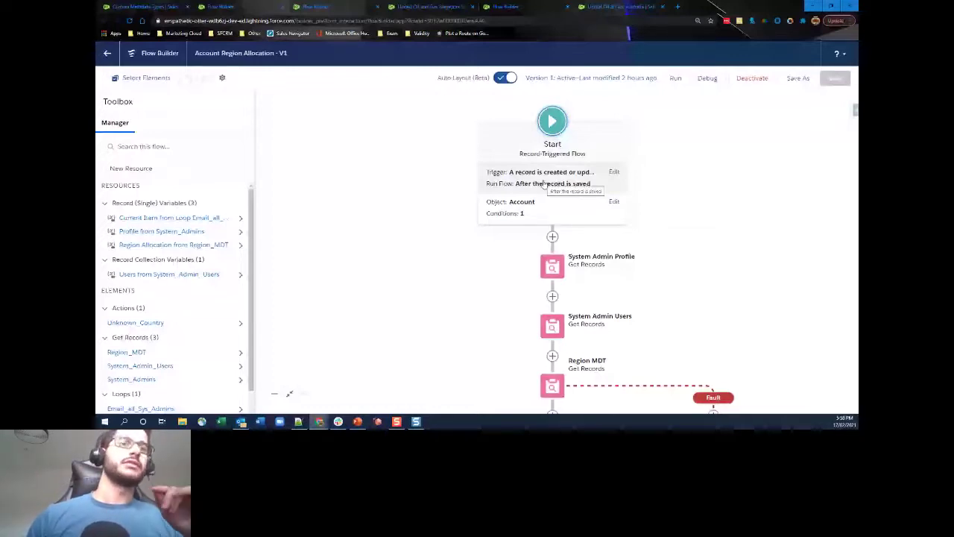
# Return to the Clone Account And Related Objects flow and review the Account Create Records element before the Open Cases decision
pyautogui.hotkey('ctrl', 'Tab')
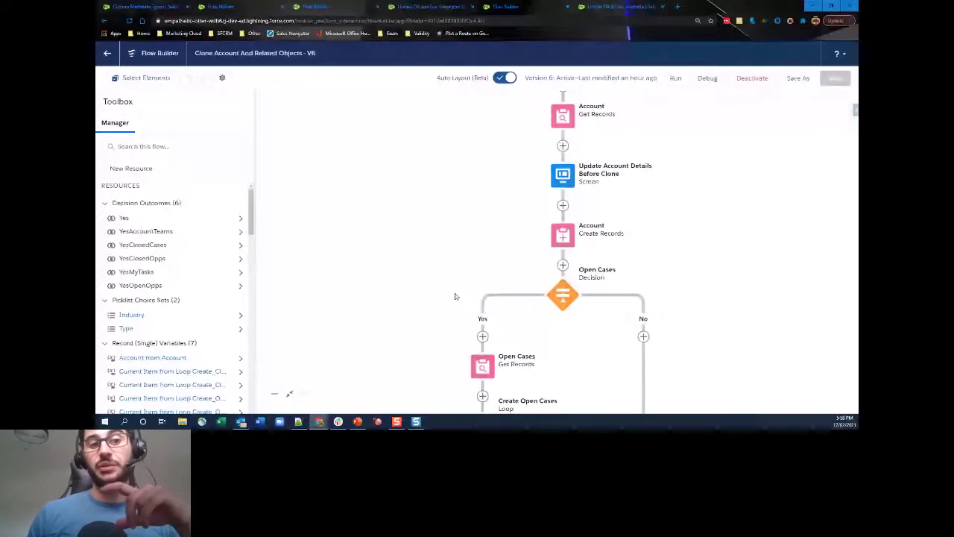
pyautogui.moveTo(554, 235); pyautogui.dragTo(563, 223)
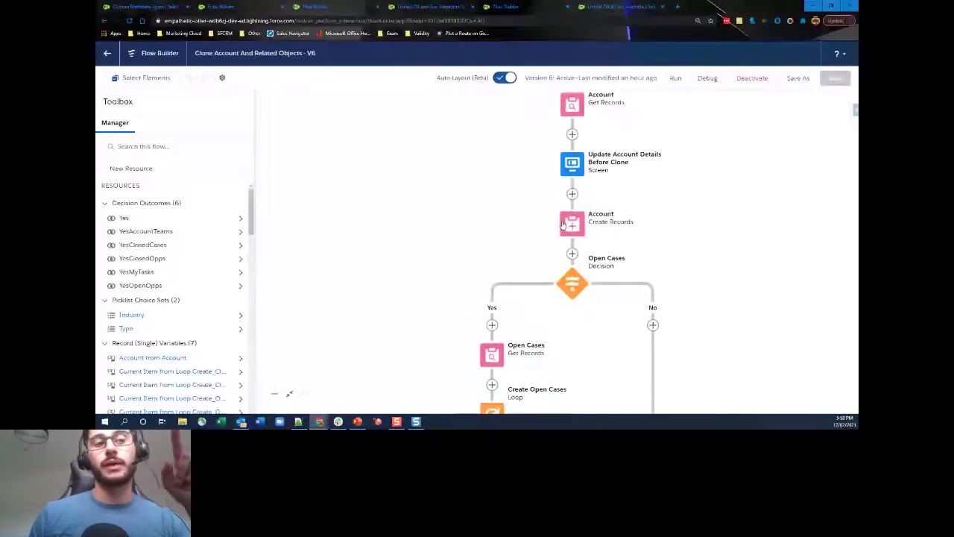